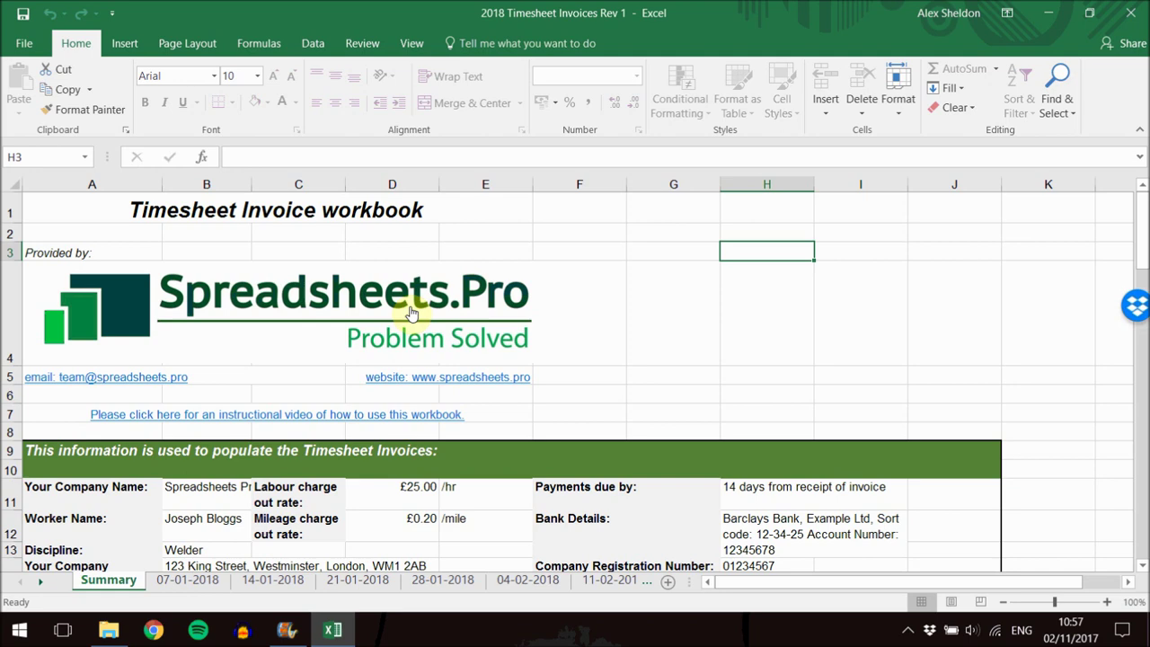
Look through the weekly invoice sheets and examine the layout of the 07-01-2018 invoice.
left_click(209, 582)
left_click(247, 581)
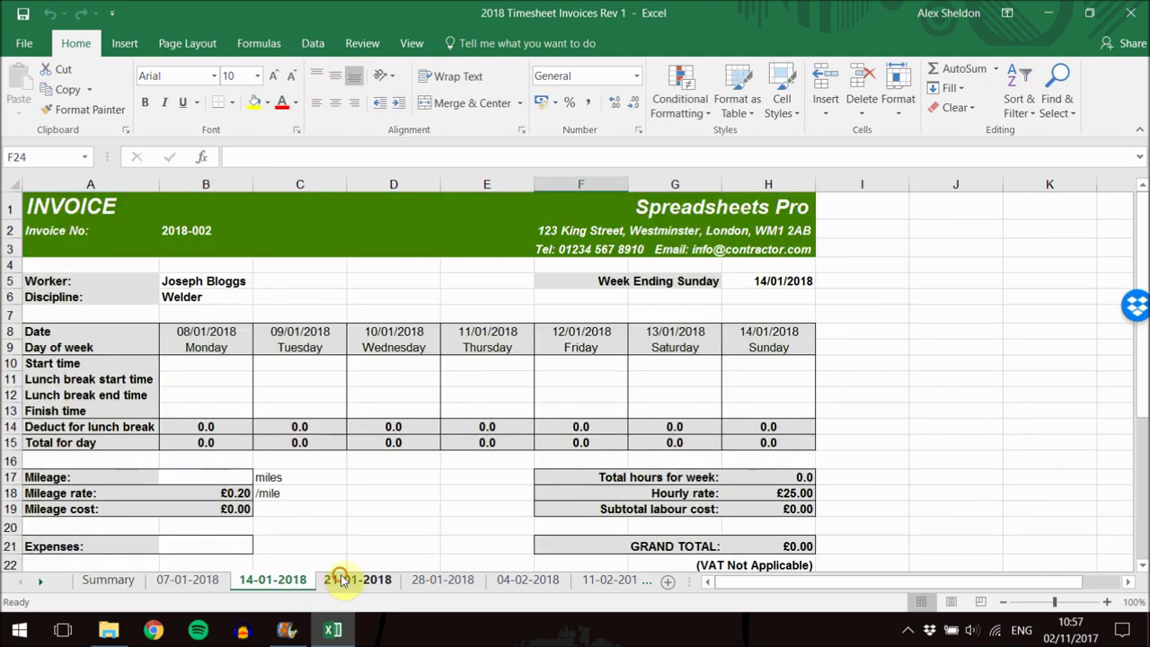
left_click(341, 581)
left_click(174, 584)
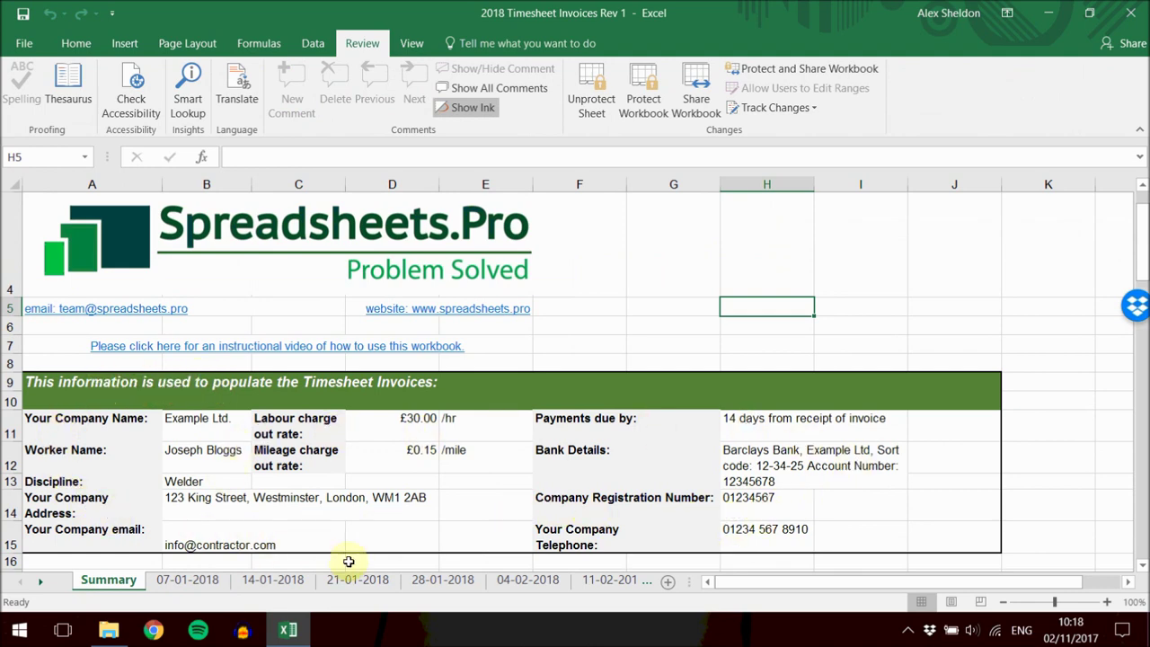
left_click(193, 582)
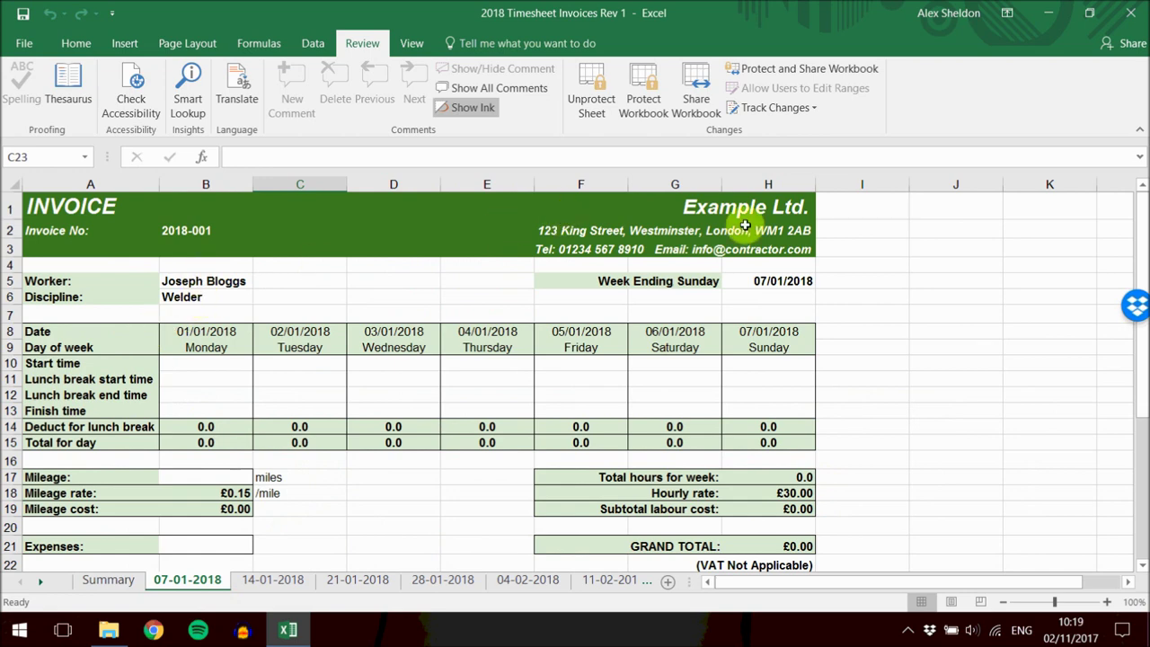
scroll(701, 458, "down", 4)
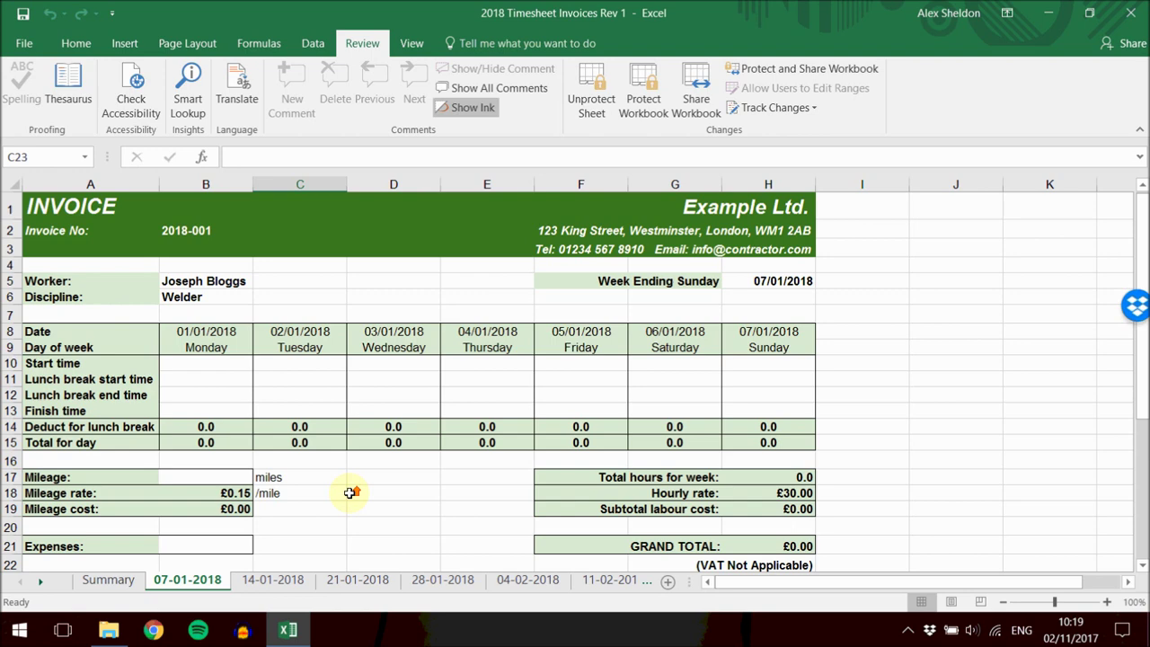
scroll(352, 494, "up", 4)
scroll(444, 410, "down", 1)
scroll(444, 410, "down", 1)
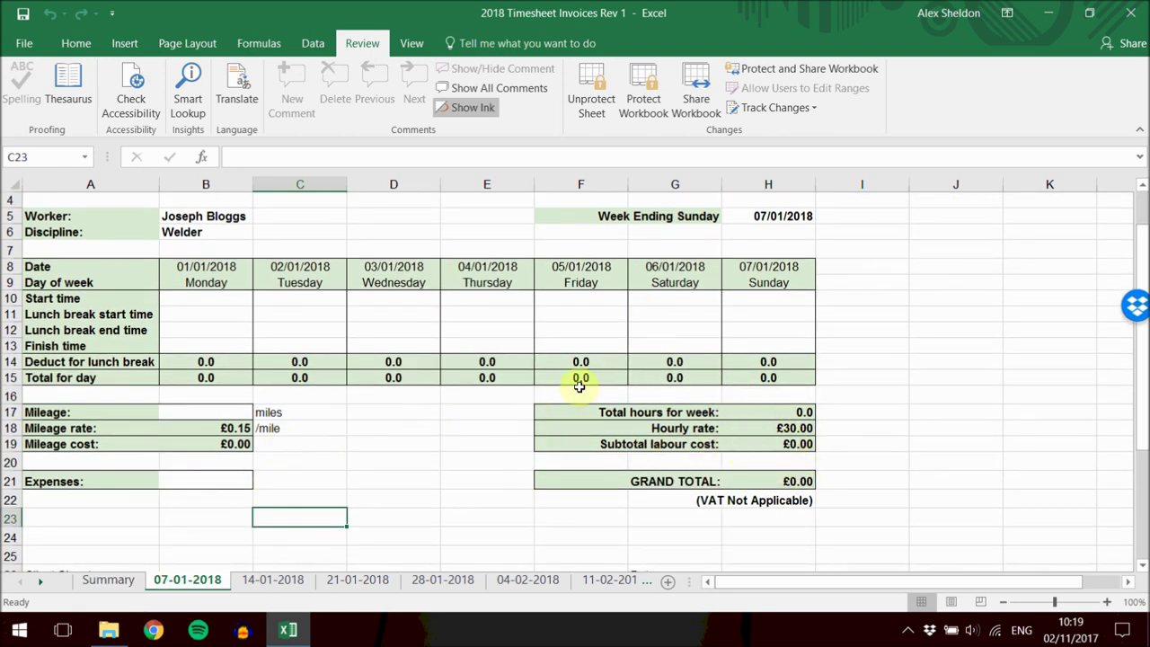
Examine the Summary sheet's weekly timesheet invoice table, including the monthly costs and the yearly grand total.
left_click(106, 580)
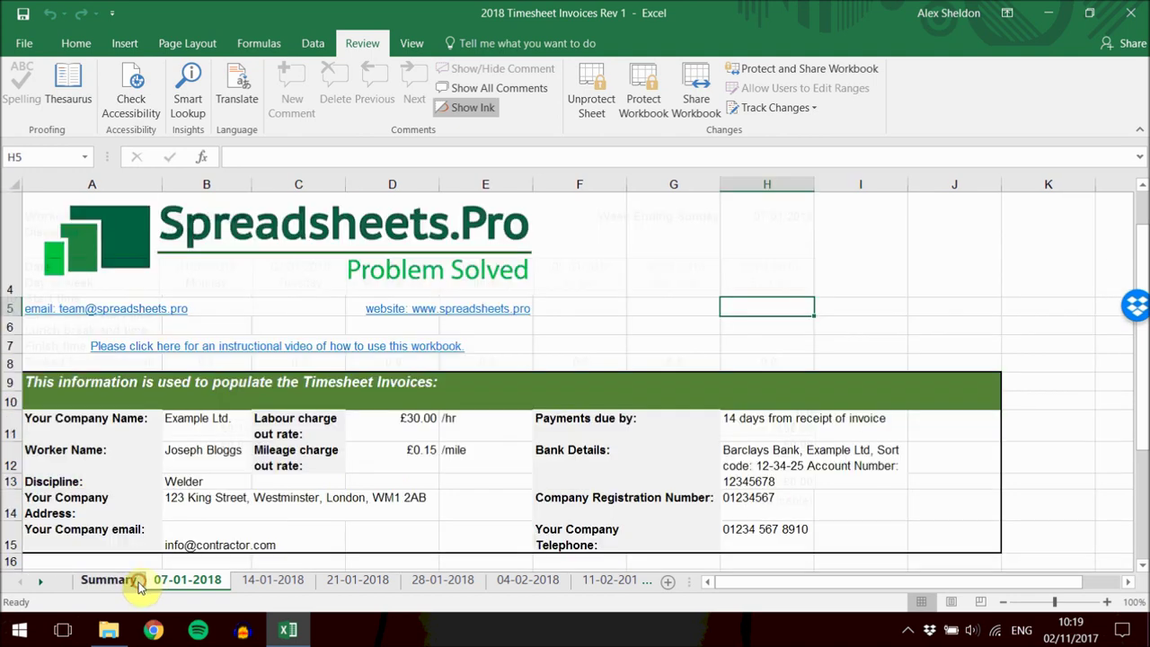
scroll(413, 431, "down", 5)
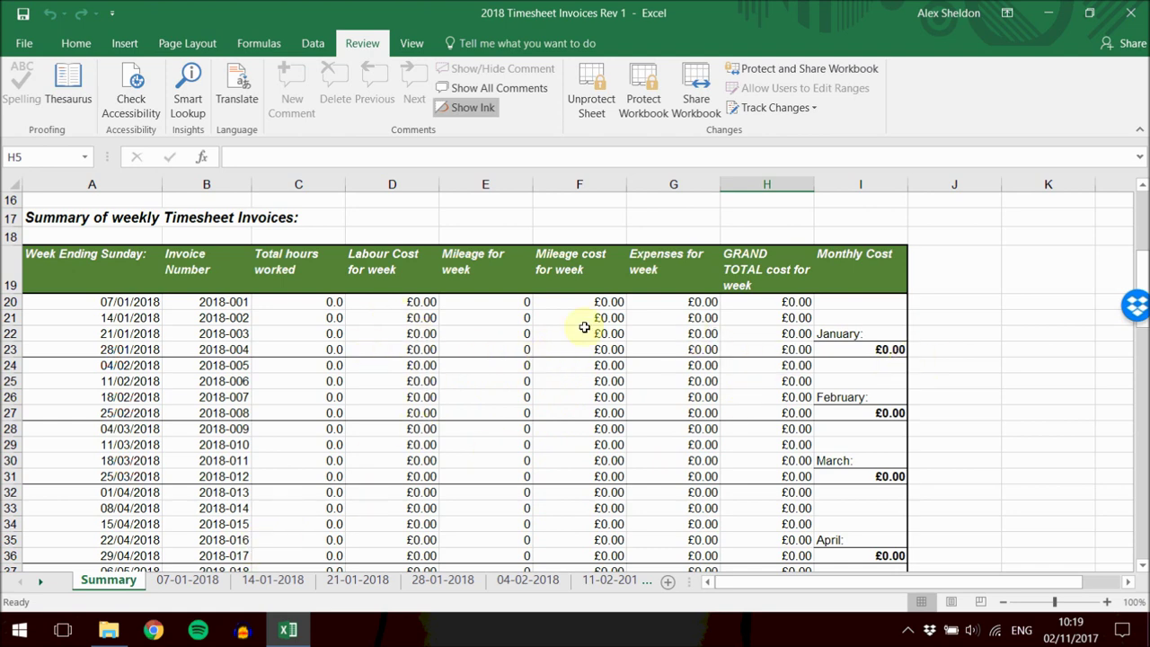
left_click(873, 340)
scroll(874, 346, "down", 13)
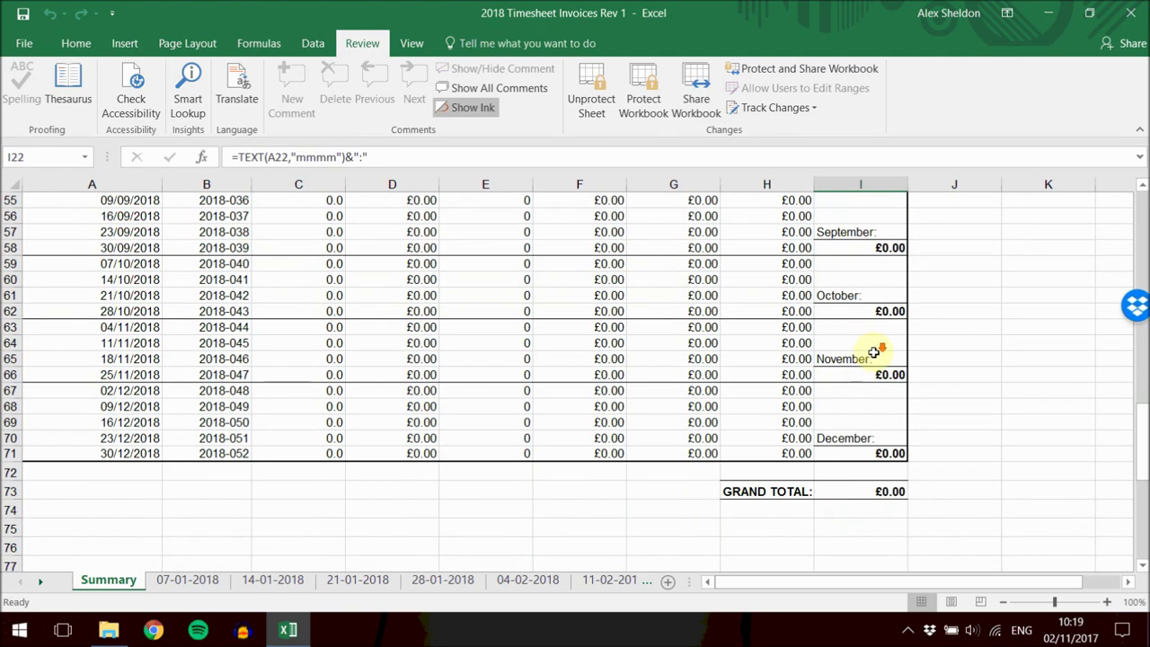
scroll(874, 352, "down", 1)
scroll(834, 448, "up", 19)
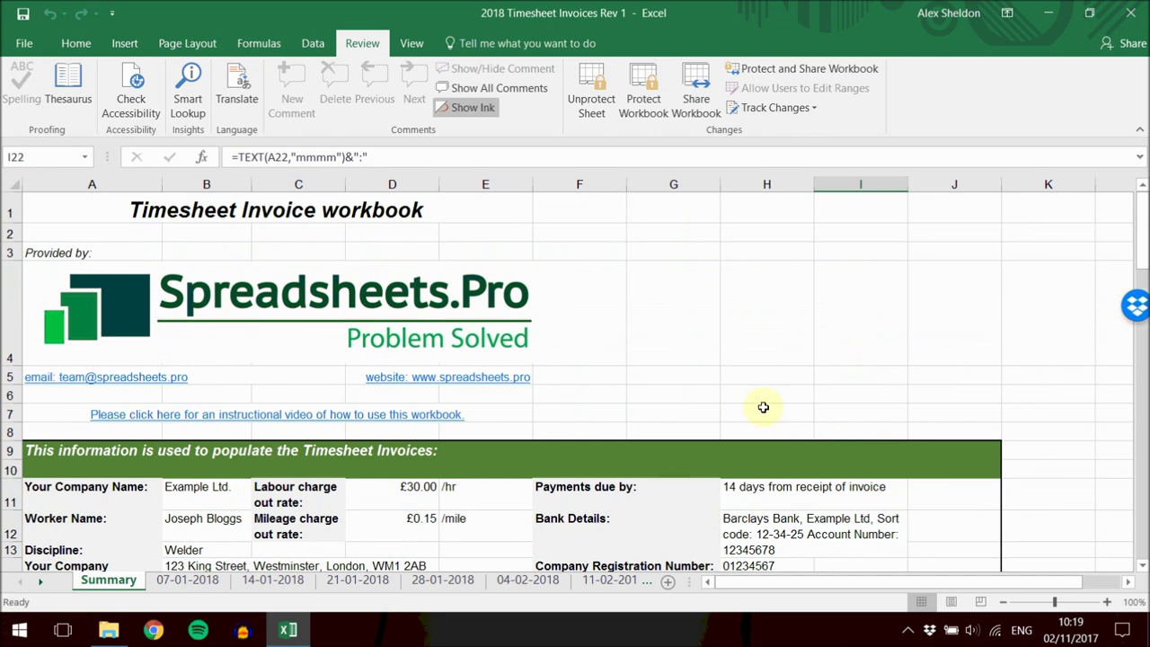
Compare the company details on the Summary sheet with the 07-01-2018 and 14-01-2018 invoices.
scroll(553, 376, "down", 3)
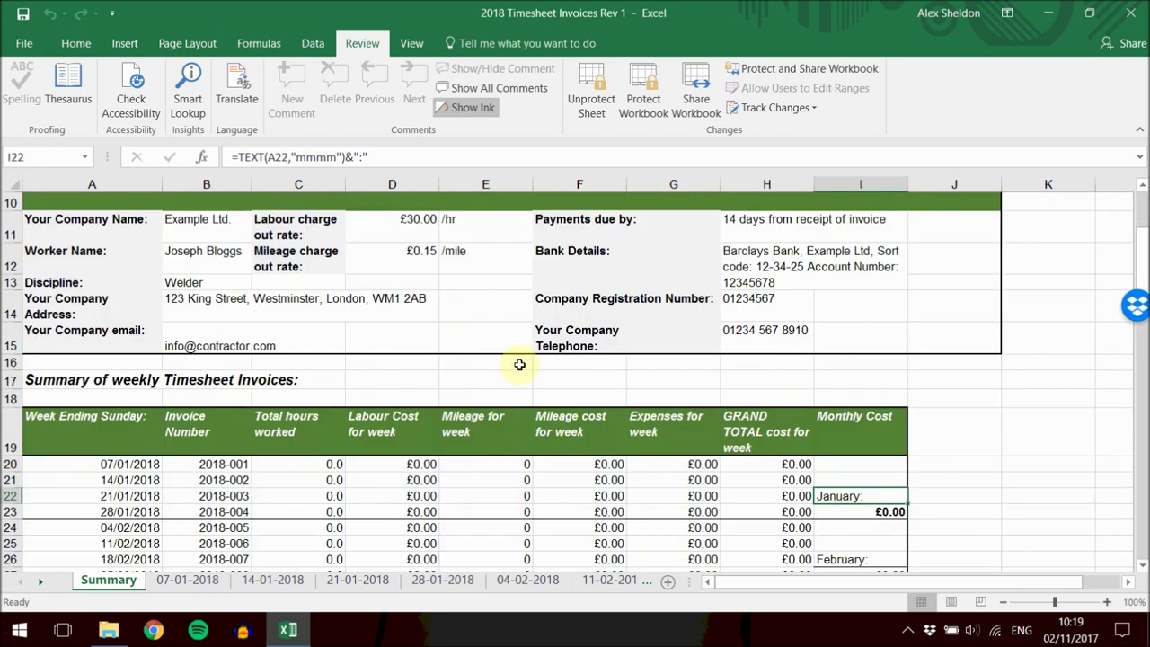
scroll(539, 250, "up", 1)
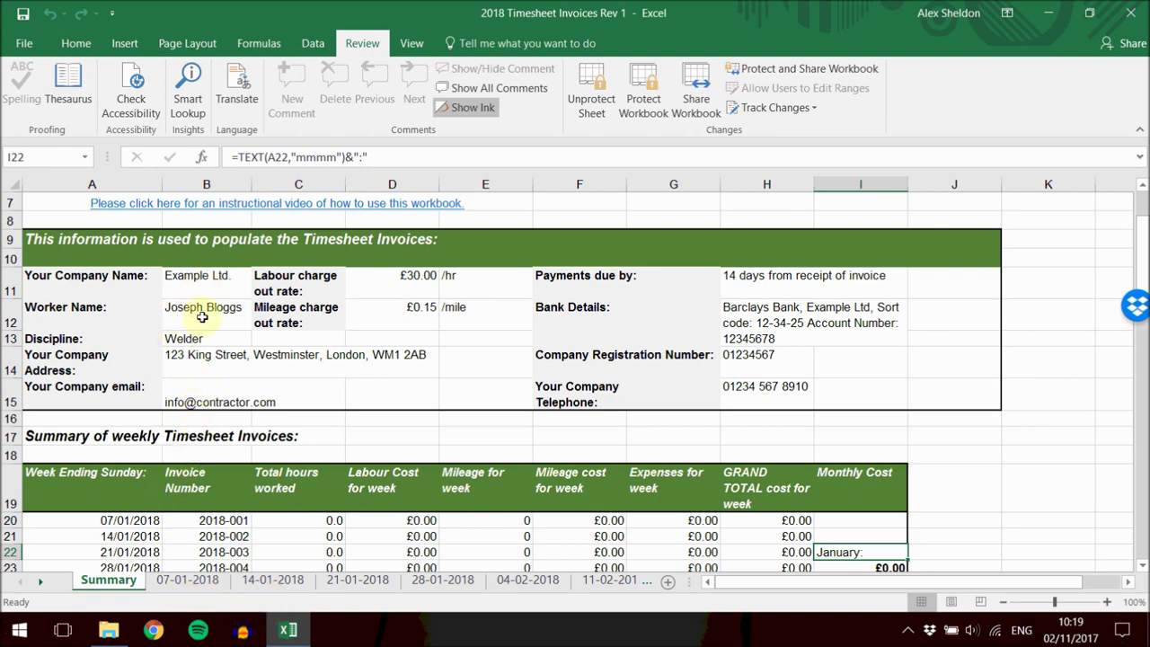
left_click(180, 581)
scroll(598, 341, "up", 1)
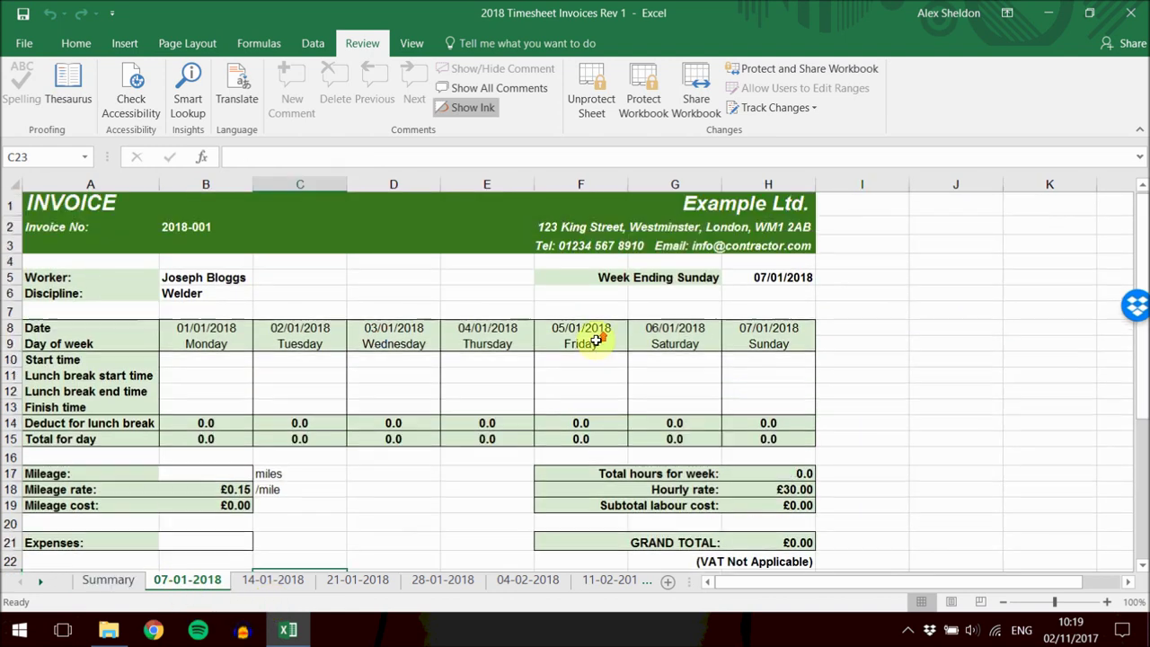
left_click(277, 580)
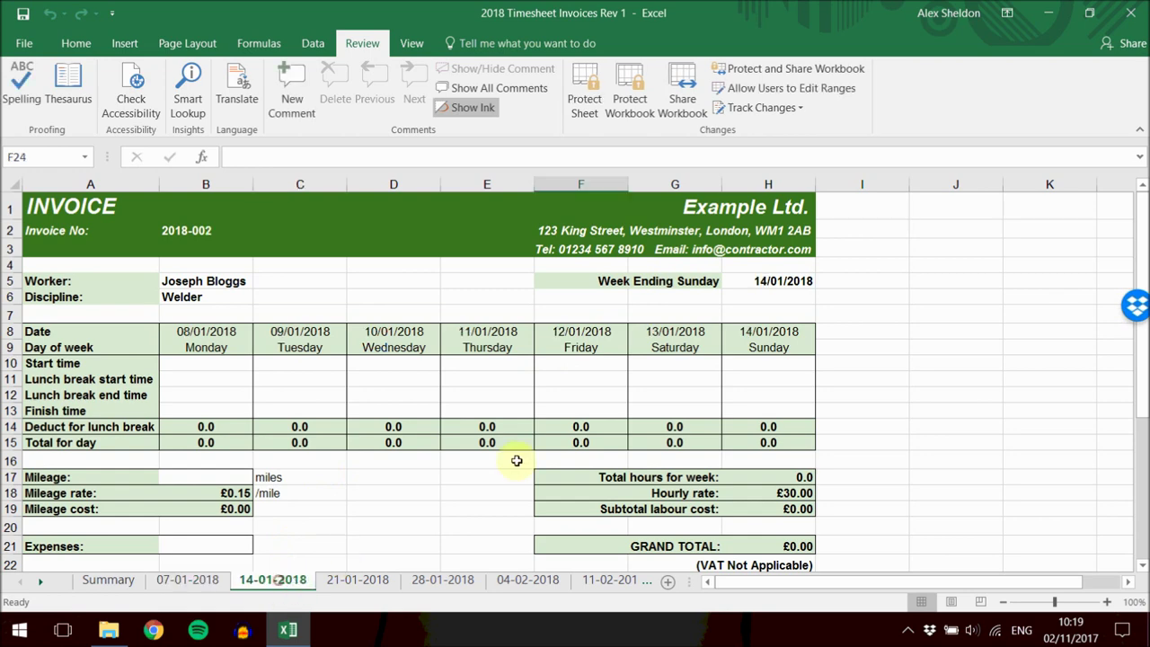
left_click(99, 580)
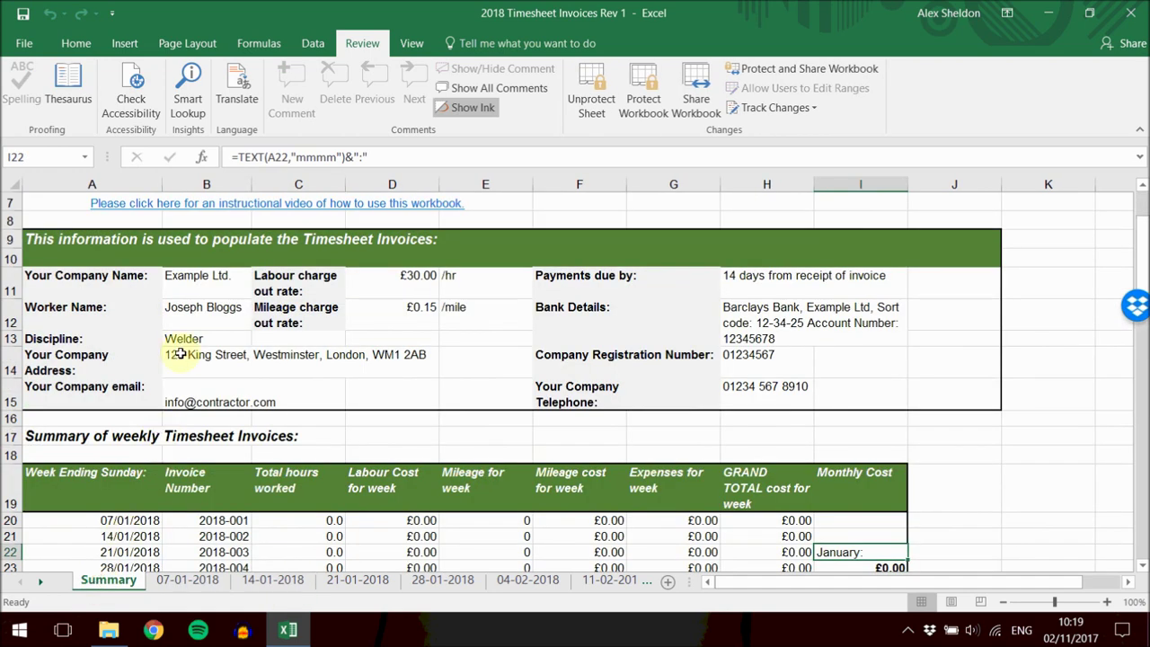
Change the company name on the Summary sheet to Spreadsheets Pro.
scroll(192, 296, "up", 2)
scroll(256, 378, "down", 1)
left_click(210, 422)
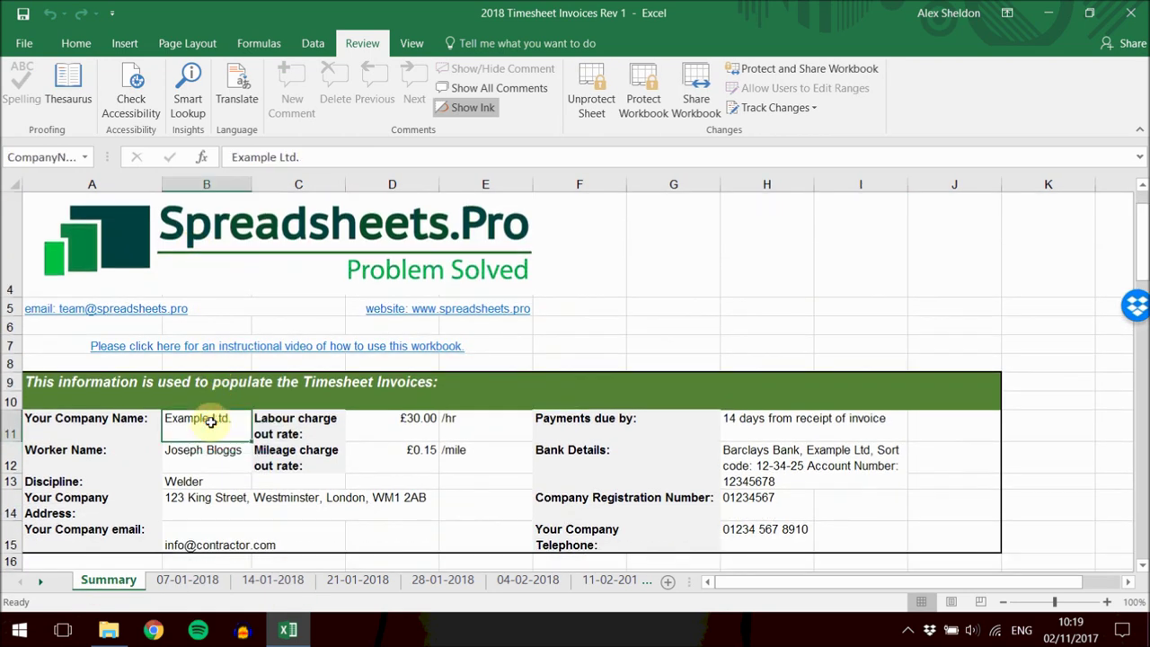
type("s")
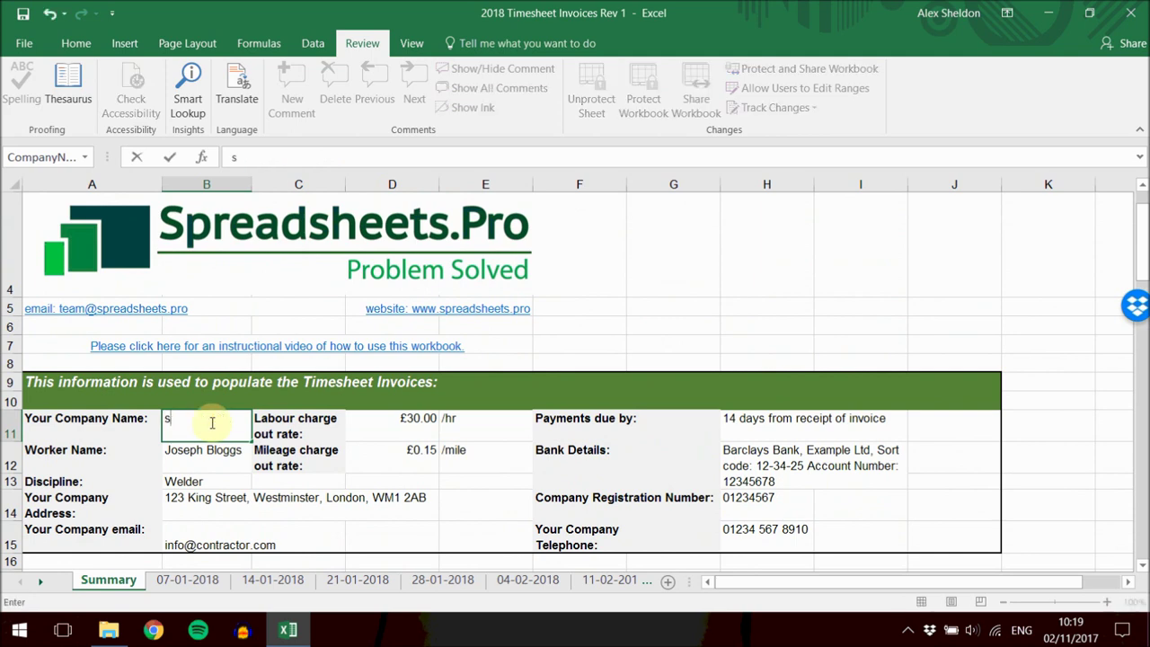
type("PREADSH")
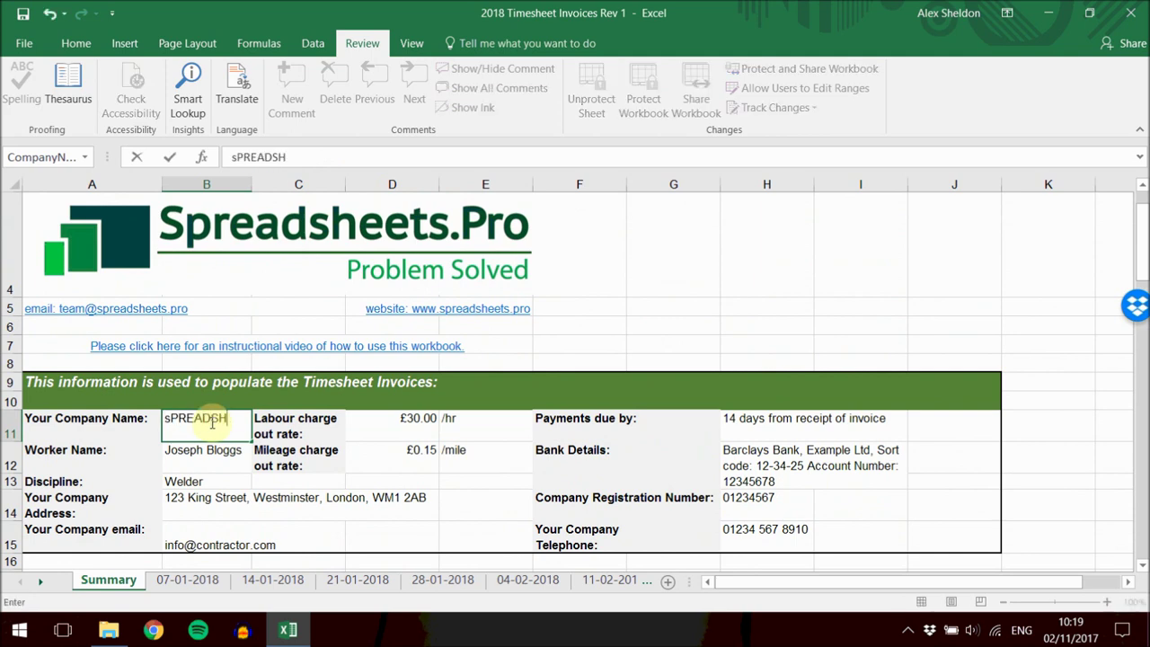
type("EETS")
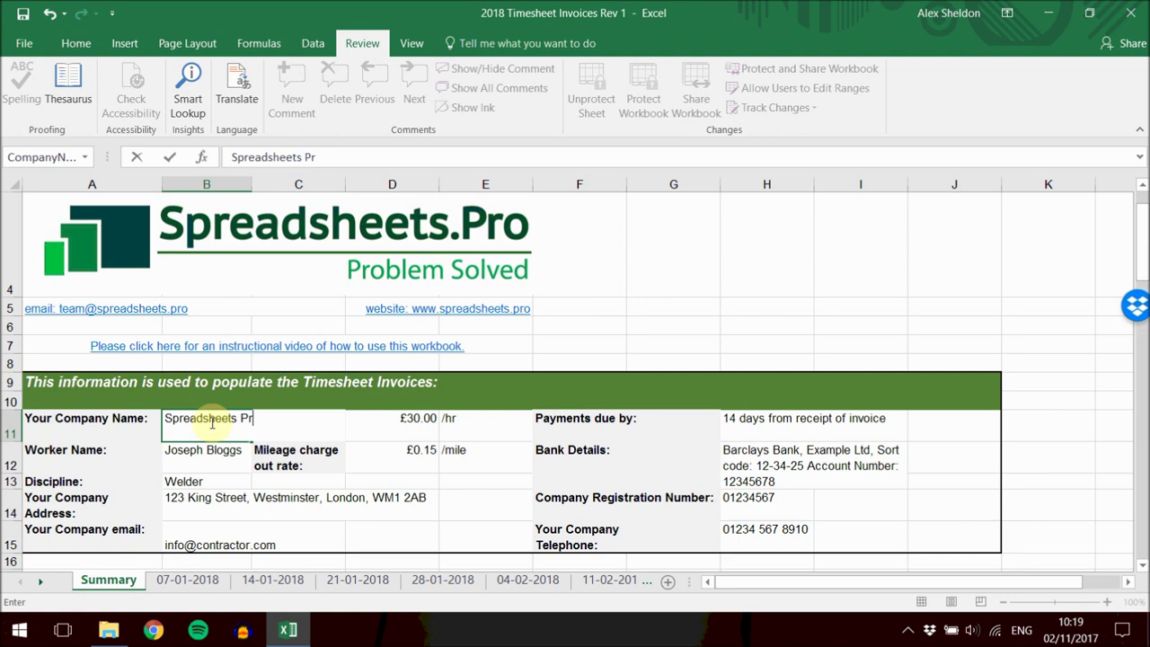
key("BackSpace")
key("Return")
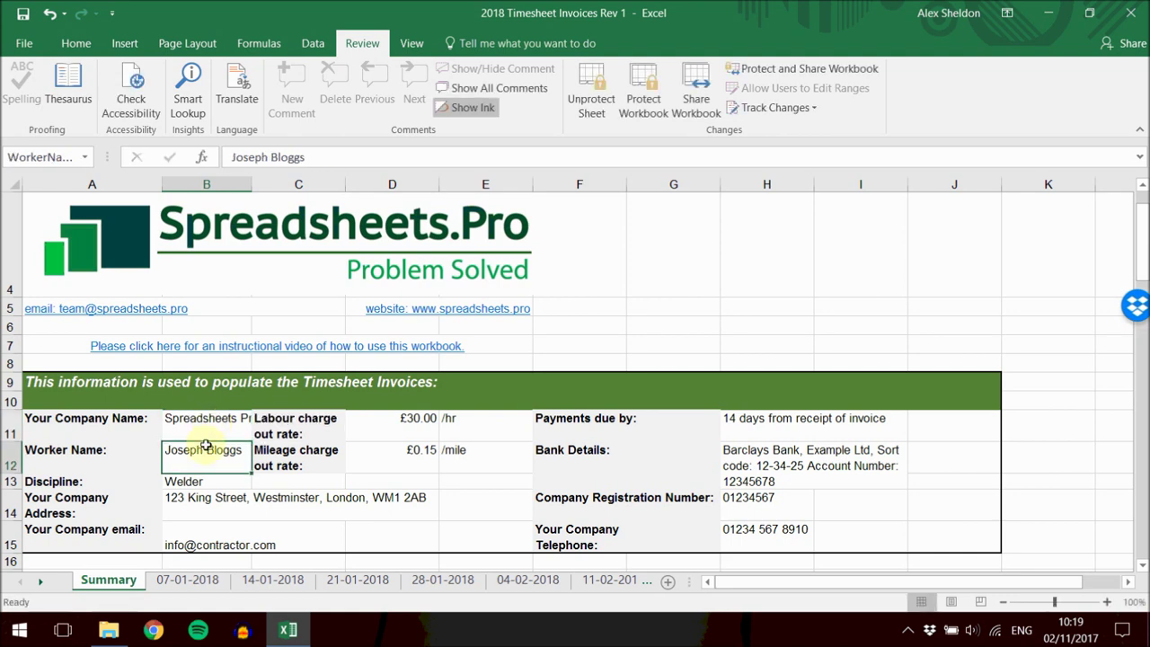
Check the company name on the 07-01-2018 and 21-01-2018 invoices, and review the Summary sheet's company details.
left_click(187, 579)
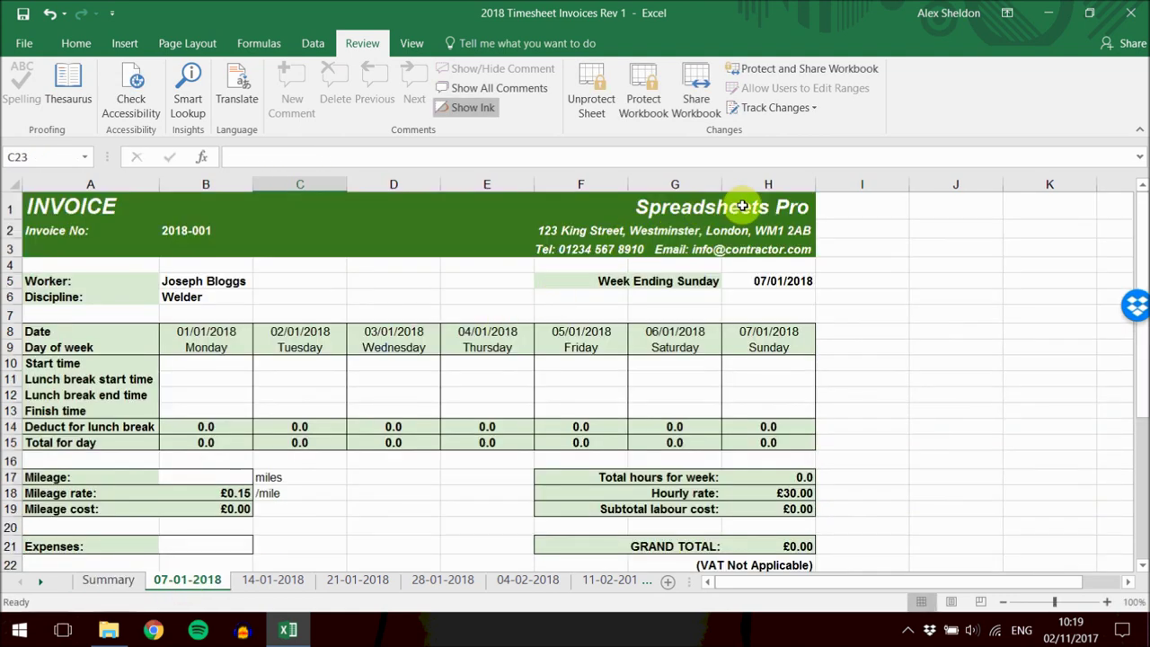
left_click(368, 579)
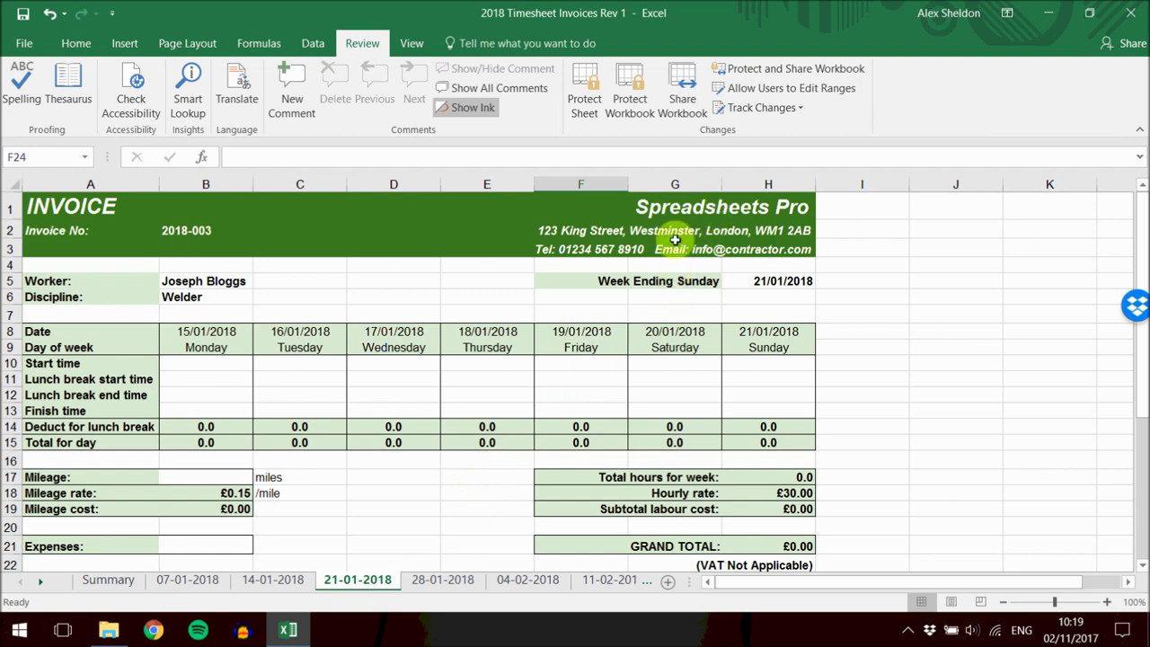
left_click(190, 581)
left_click(124, 583)
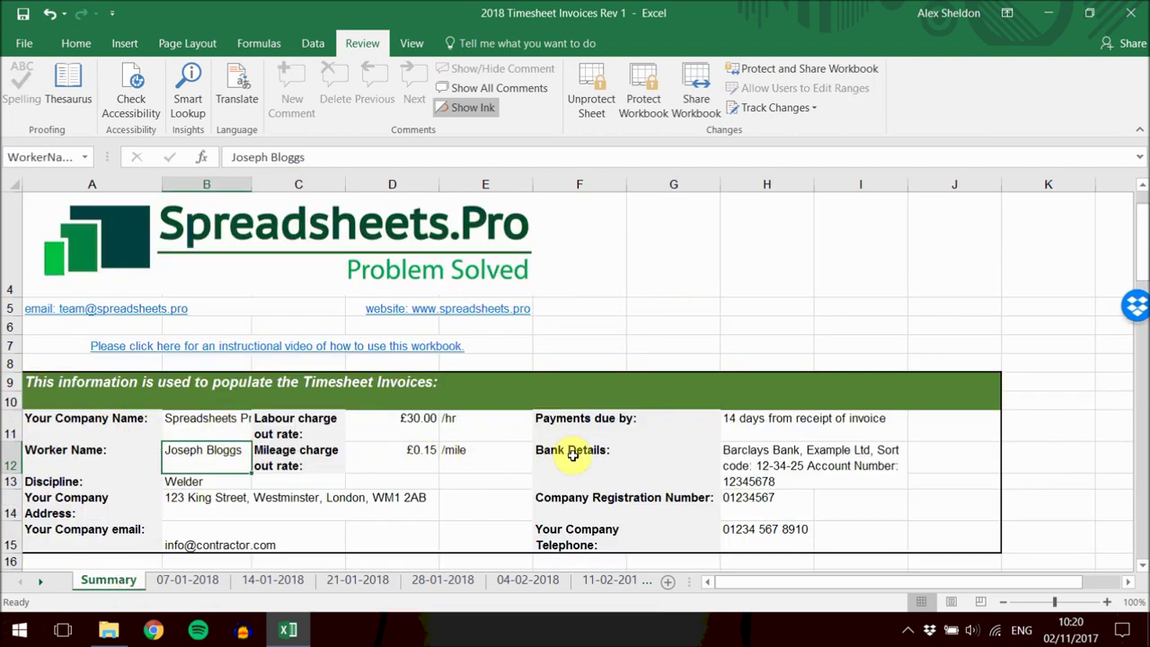
scroll(573, 455, "down", 2)
scroll(594, 439, "up", 2)
scroll(594, 438, "down", 2)
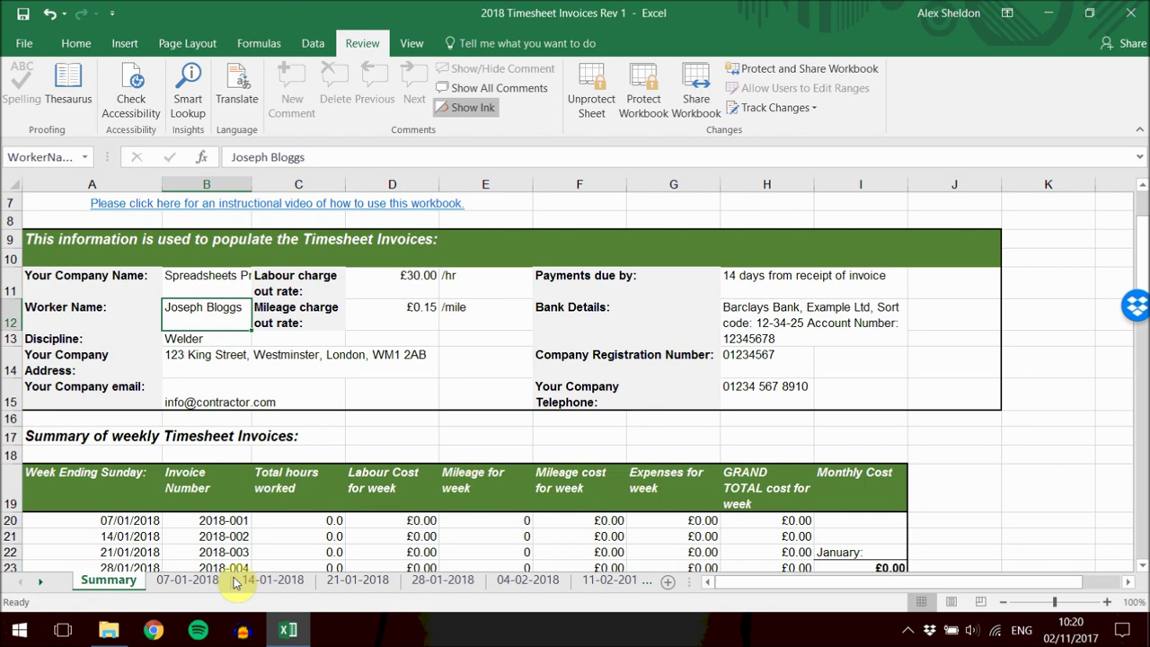
Inspect the working time, mileage and expenses entry cells on the 07-01-2018 invoice.
left_click(187, 581)
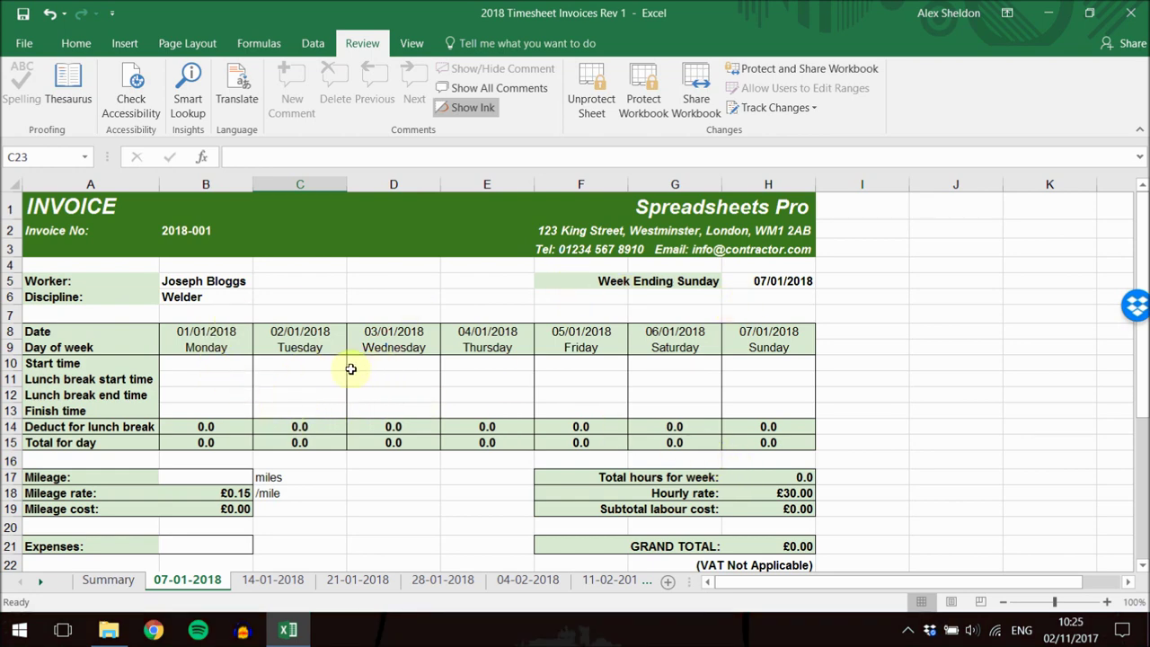
left_click_drag(215, 364, 755, 405)
left_click(170, 362)
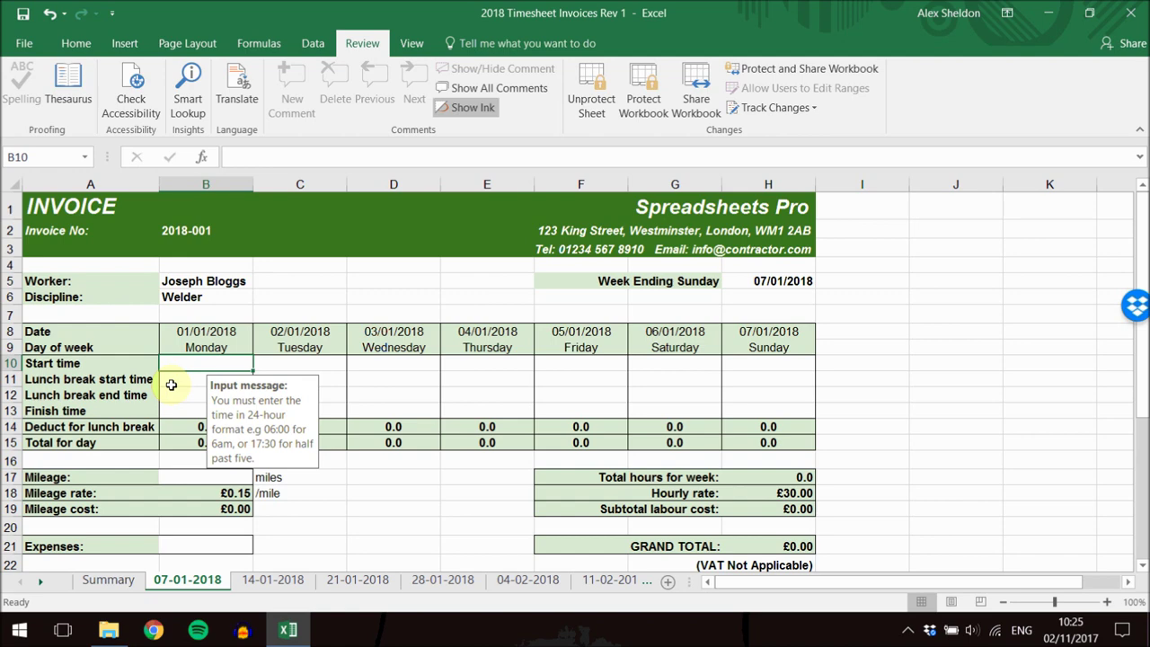
left_click(176, 384)
scroll(174, 381, "down", 2)
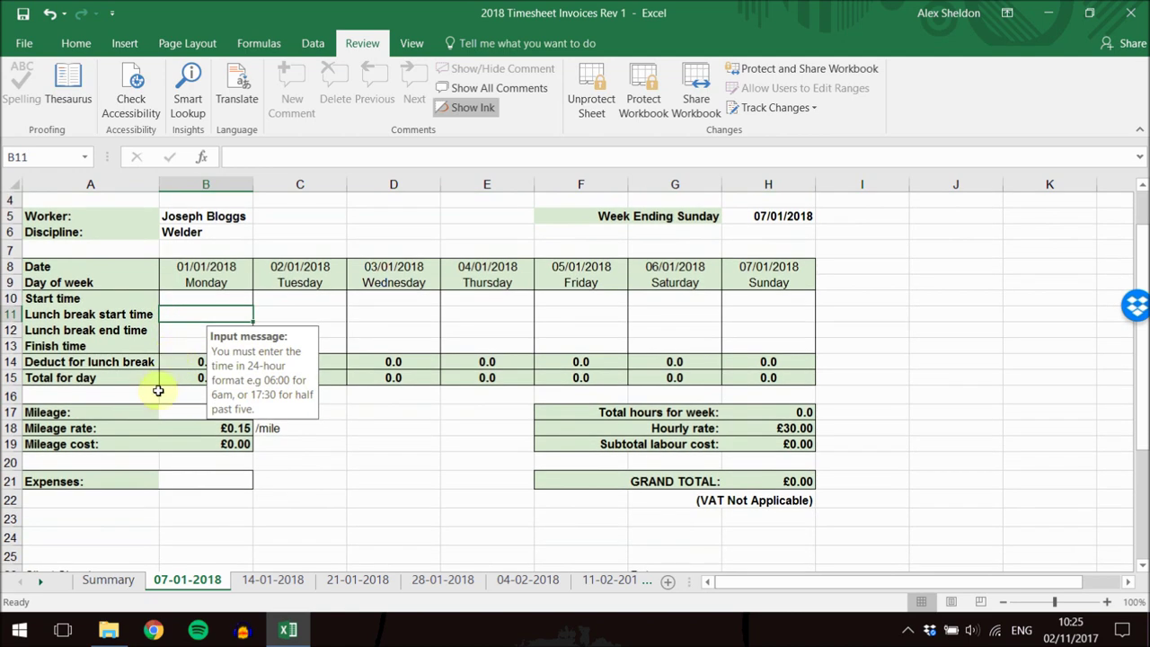
left_click(174, 412)
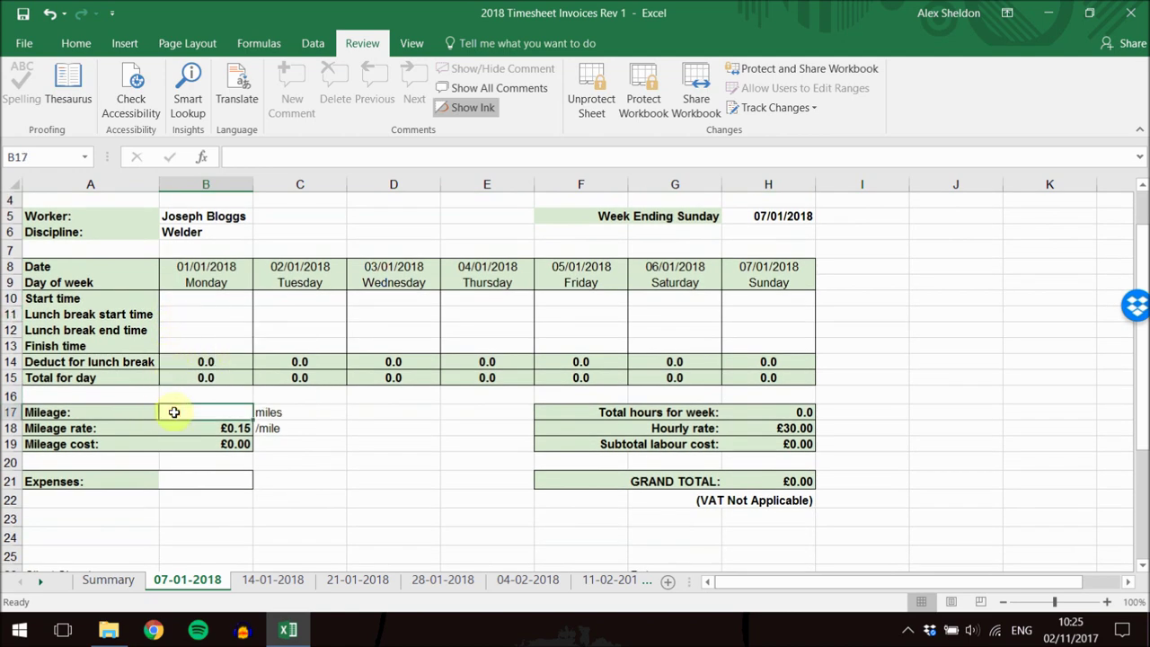
left_click(236, 482)
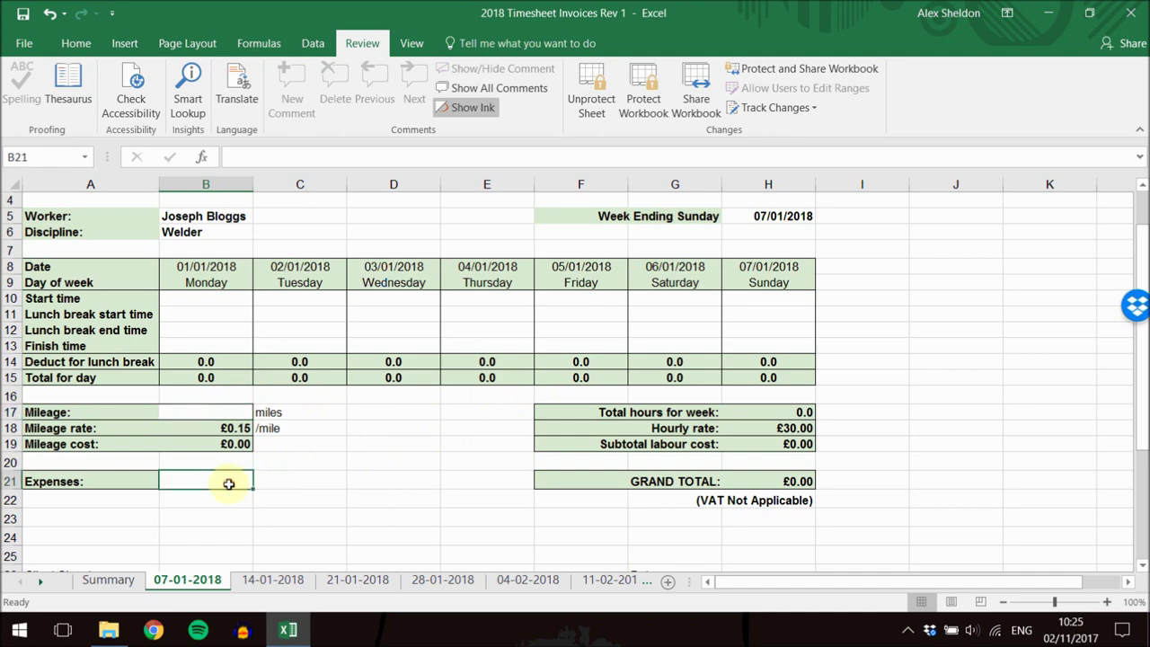
Test whether the worker name can be edited on the 07-01-2018 invoice, and inspect the discipline and week-ending cells.
scroll(363, 395, "up", 2)
left_click(201, 284)
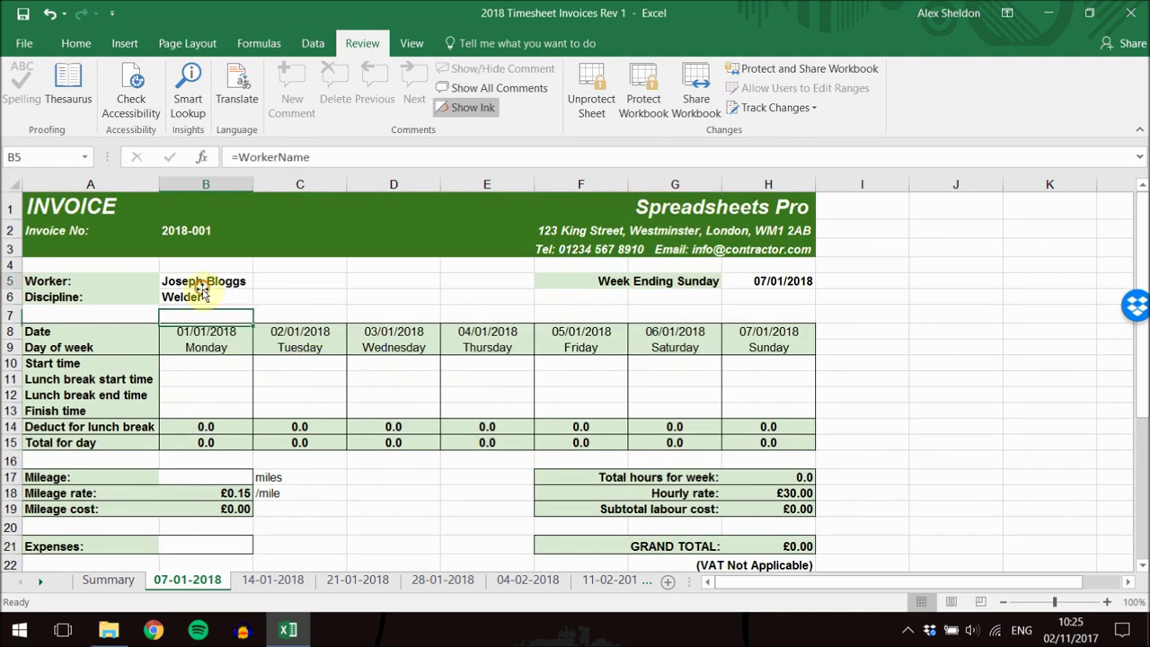
double_click(203, 290)
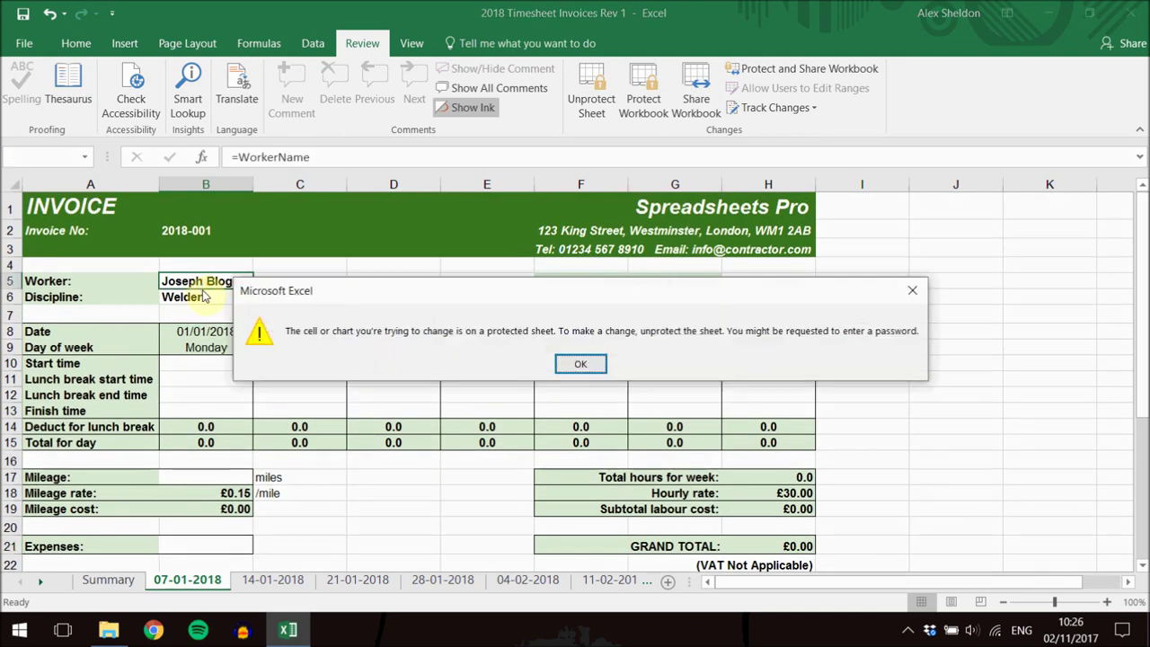
left_click(578, 363)
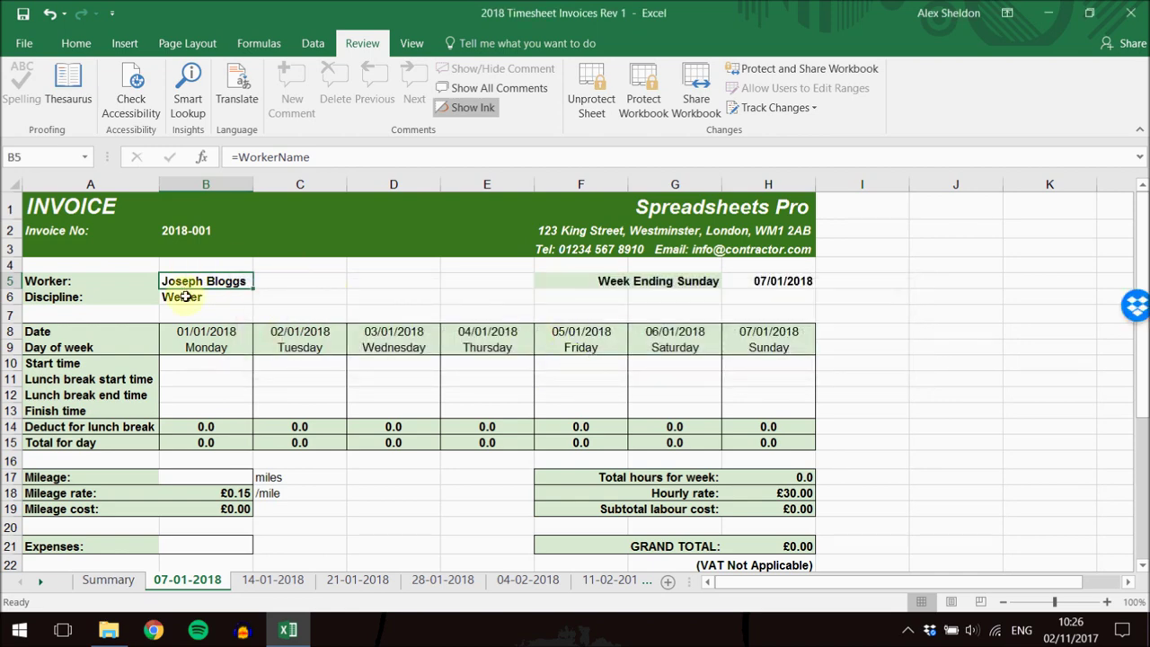
left_click(193, 298)
left_click(757, 280)
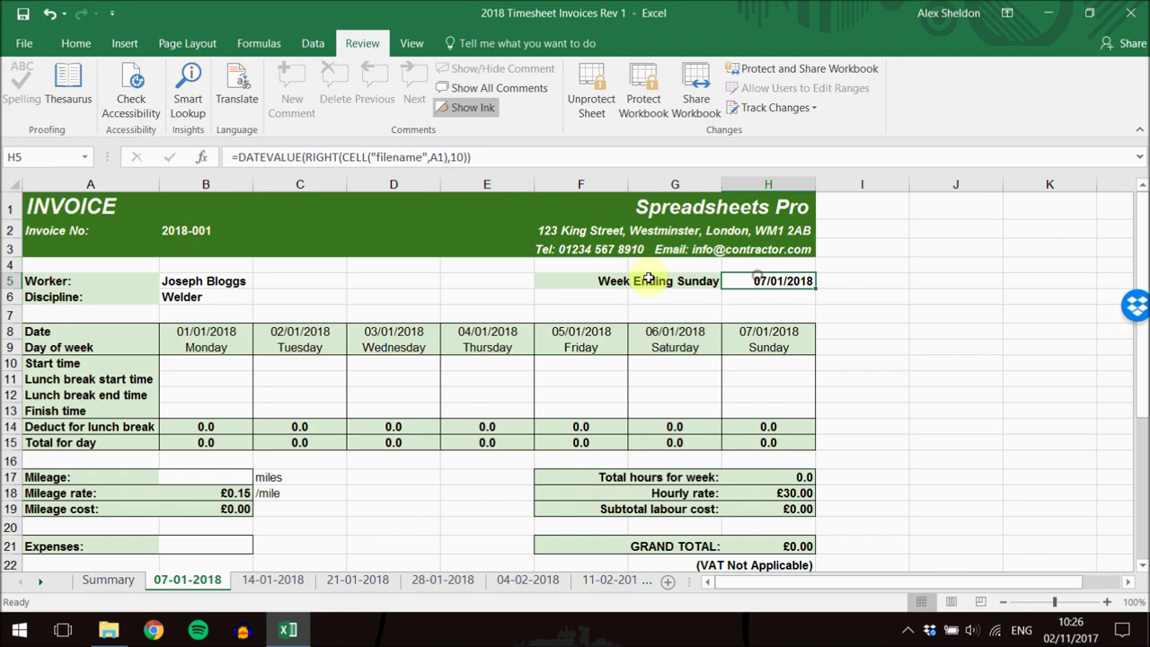
Review the source details on the Summary sheet and return to the 07-01-2018 invoice.
left_click(108, 581)
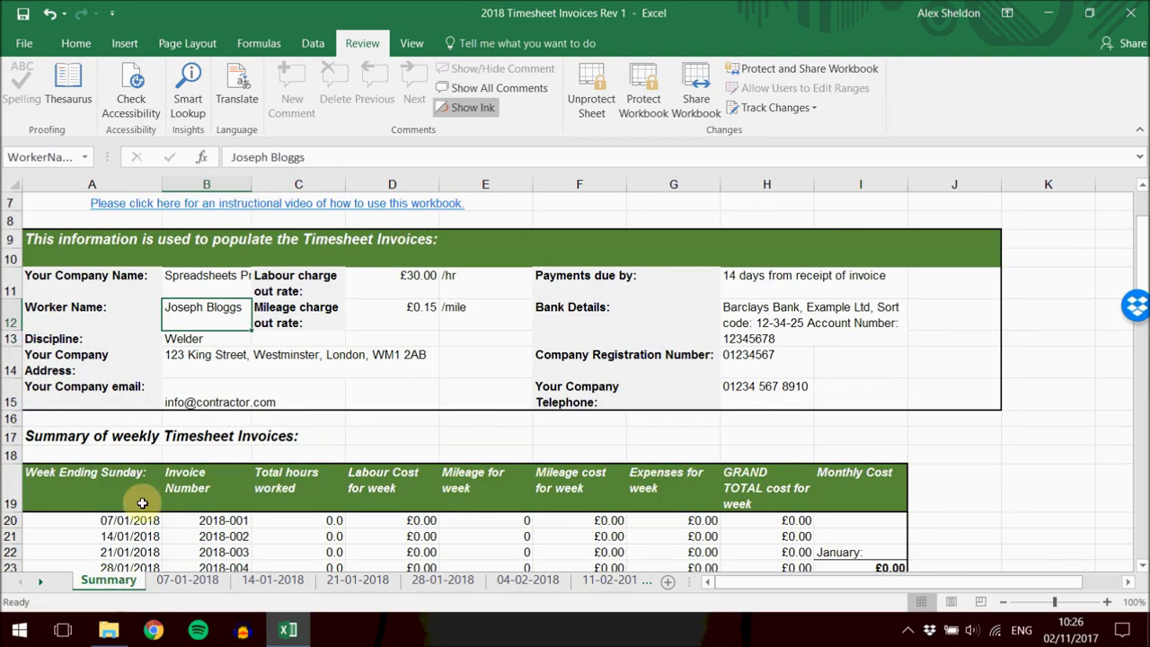
scroll(222, 422, "down", 1)
scroll(225, 530, "up", 2)
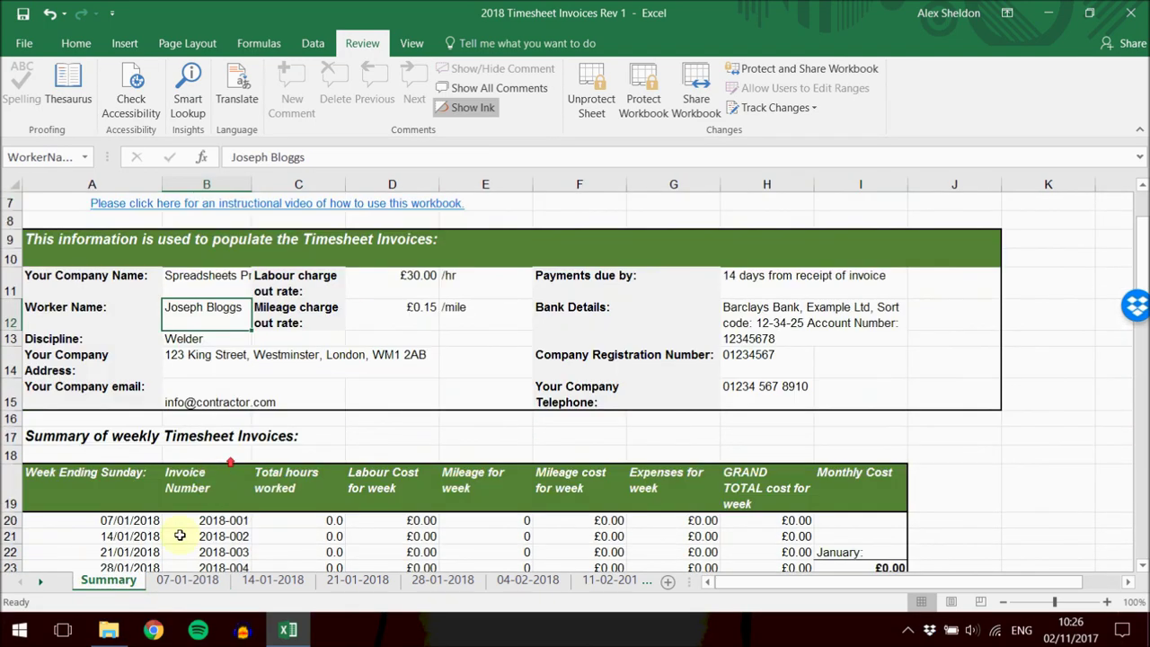
left_click(184, 579)
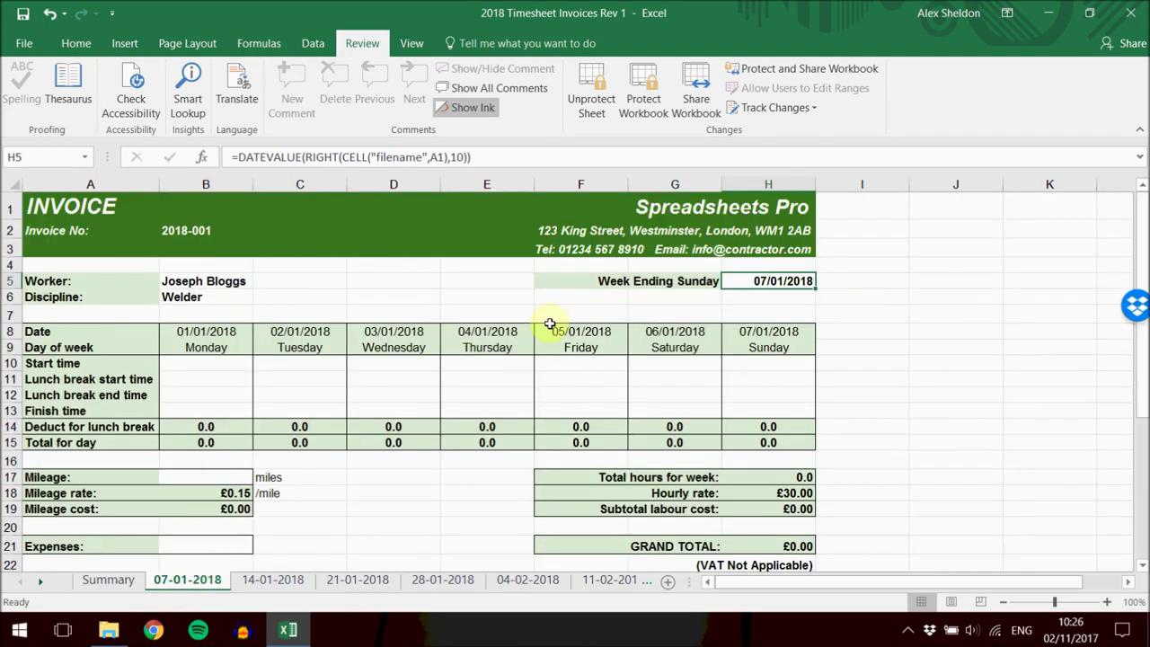
Compare the week-ending dates on the 14-01-2018 and 21-01-2018 invoices with the one on the 07-01-2018 invoice.
left_click(270, 579)
left_click(359, 580)
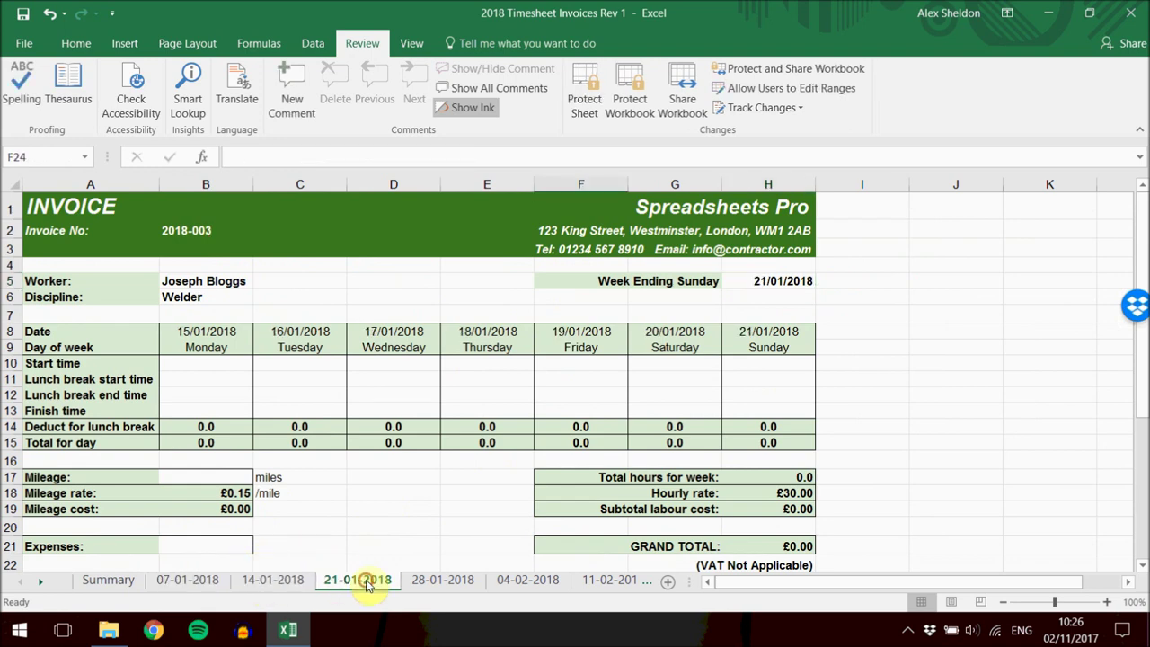
left_click(211, 579)
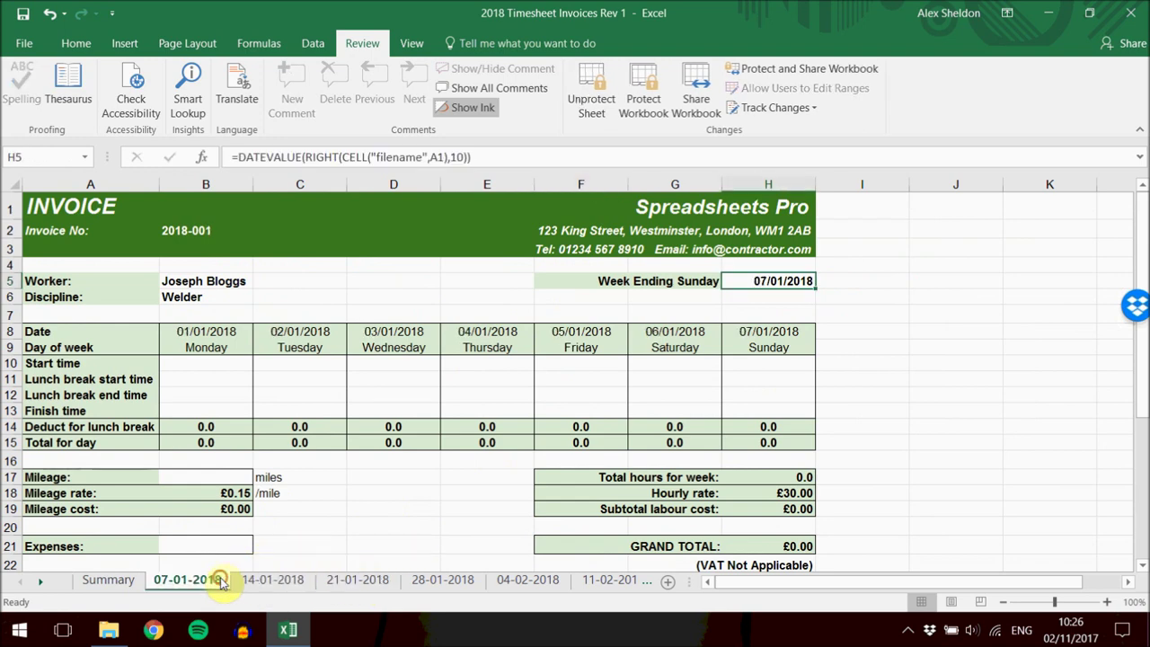
Enter Monday's start time as 07:00 and finish time as 16:00 on the 07-01-2018 invoice.
left_click(221, 363)
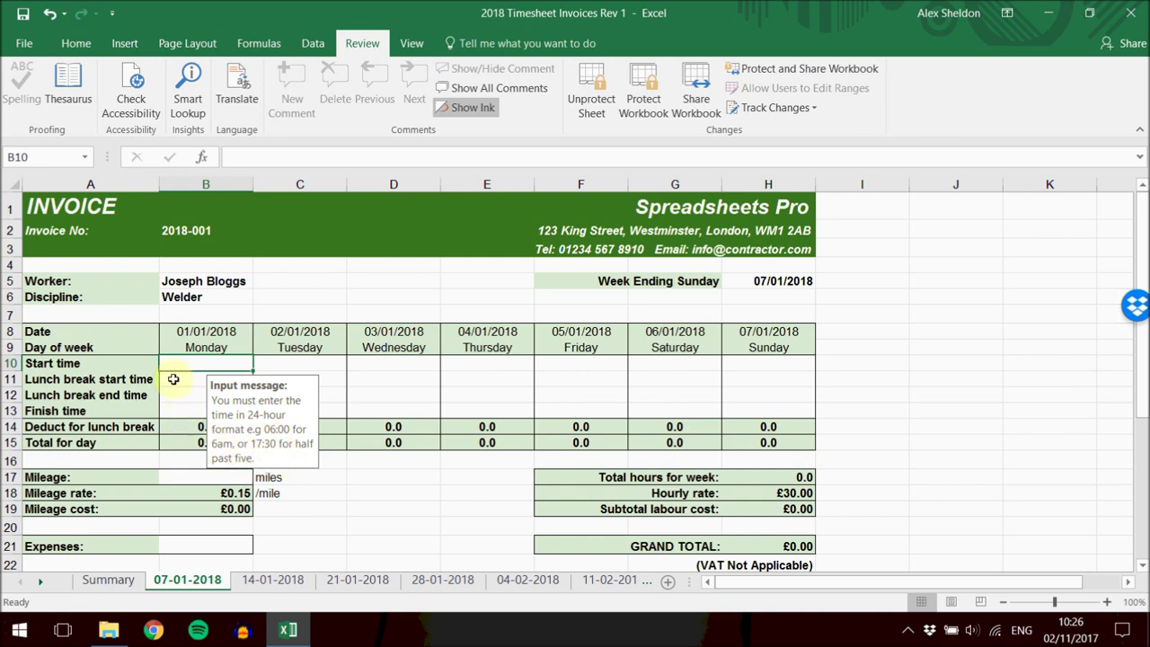
type("07:00")
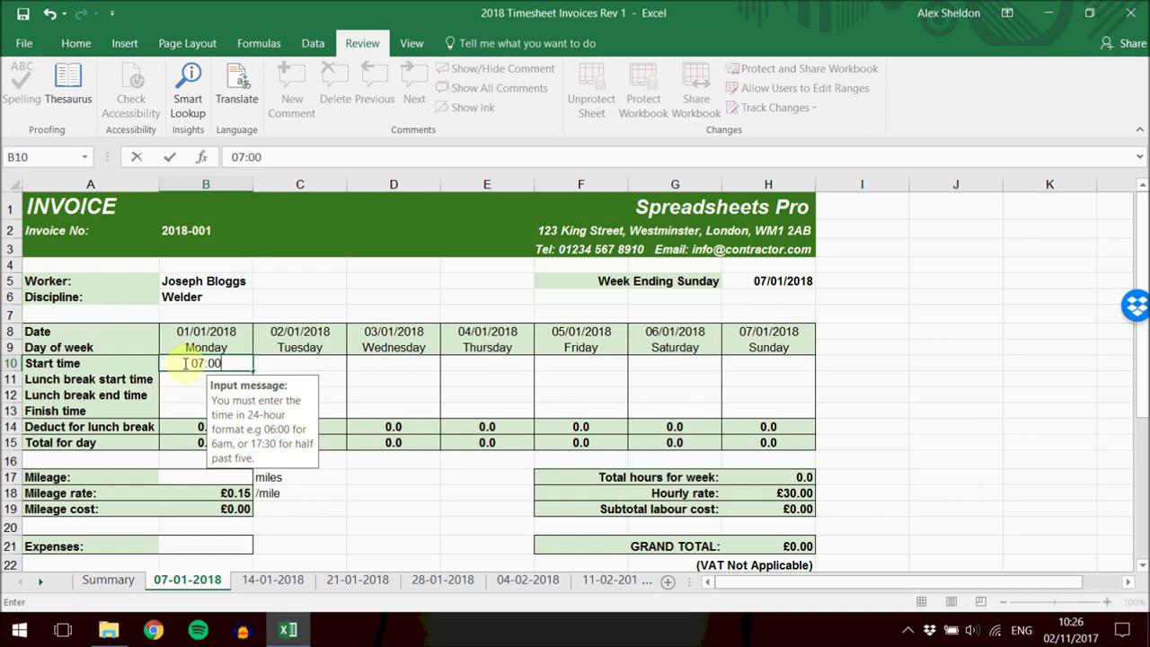
key("Return")
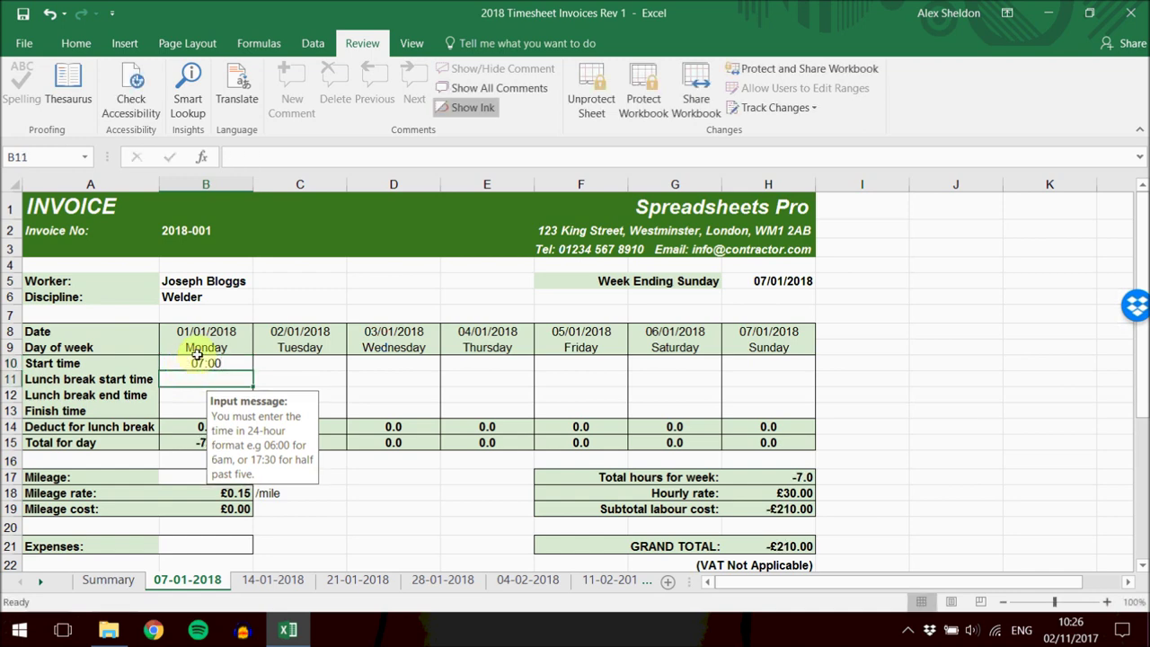
left_click(174, 410)
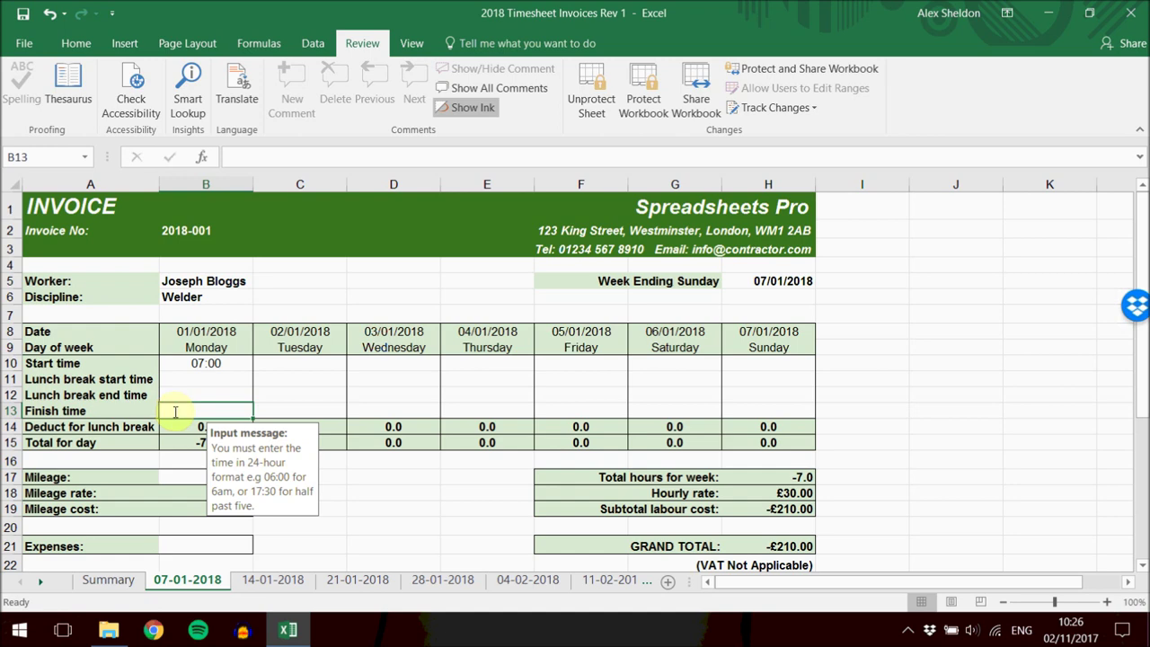
type("16:00")
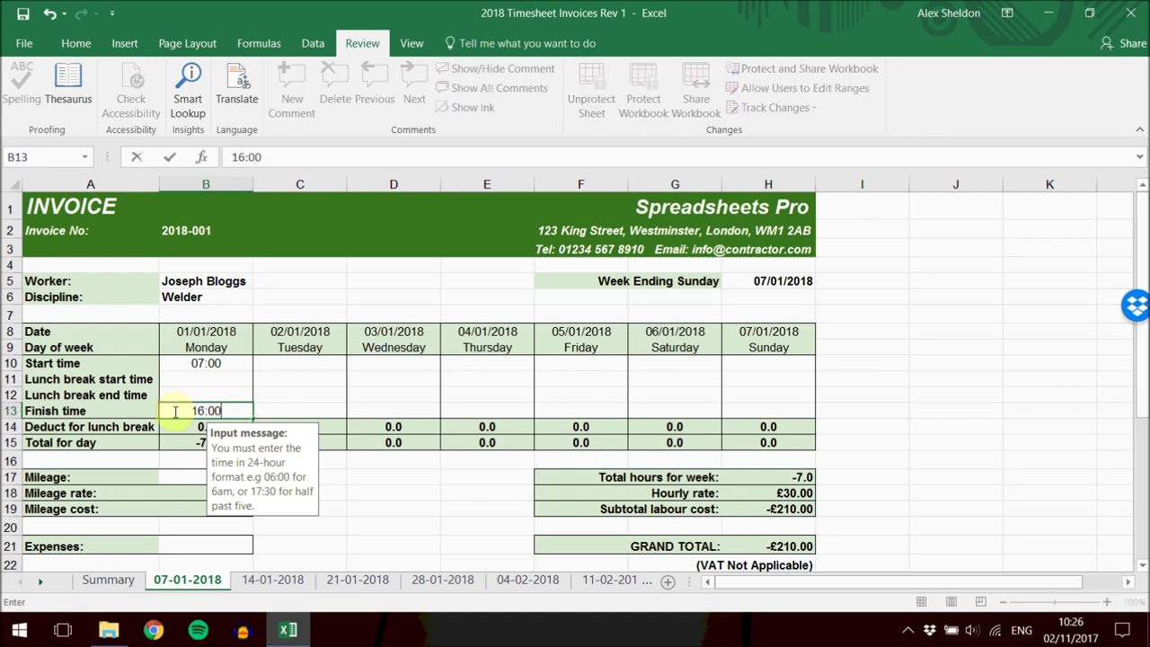
key("Return")
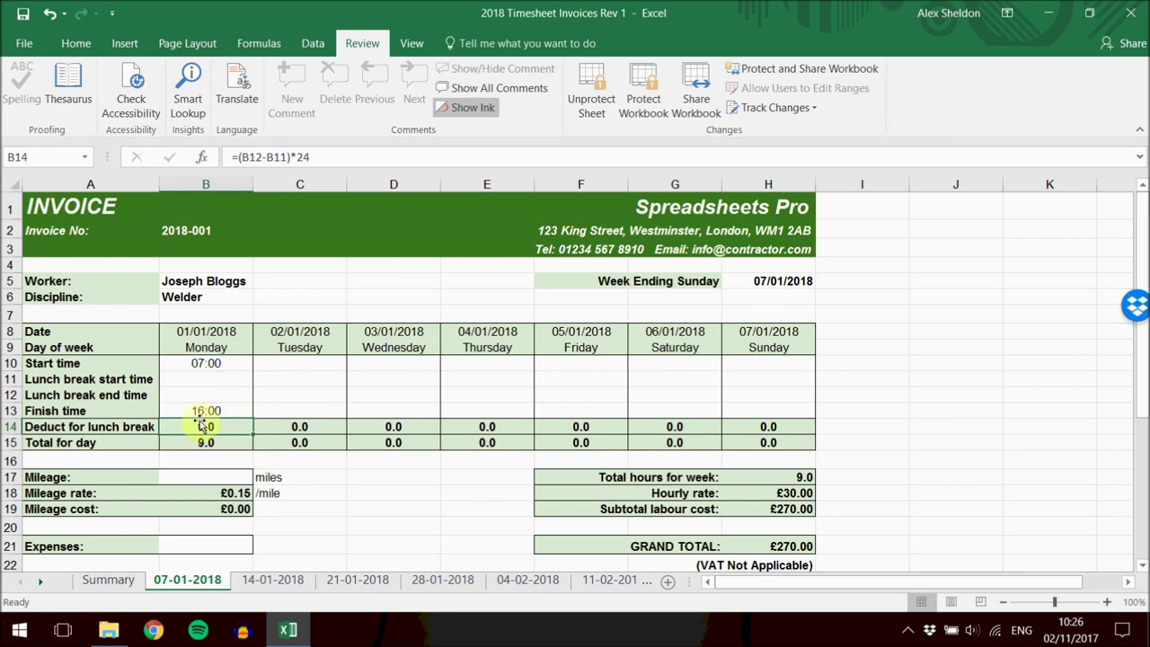
Enter Monday's lunch break on the 07-01-2018 invoice with a start time of 12:30 and an end time of 13:00.
left_click(204, 378)
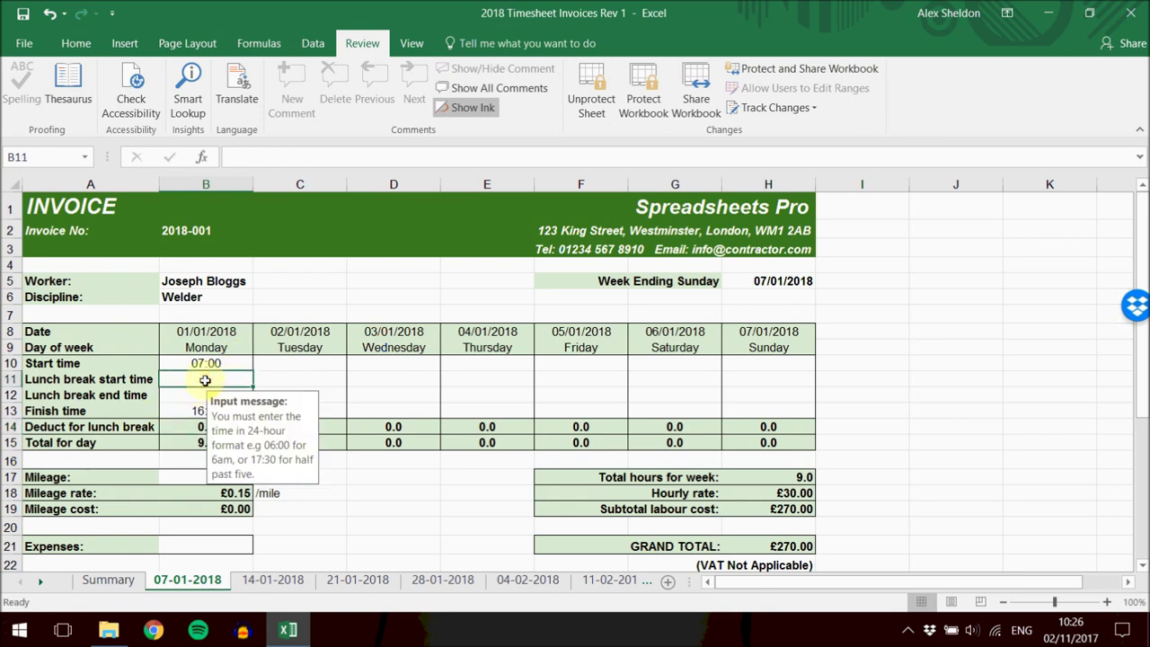
type("12:30")
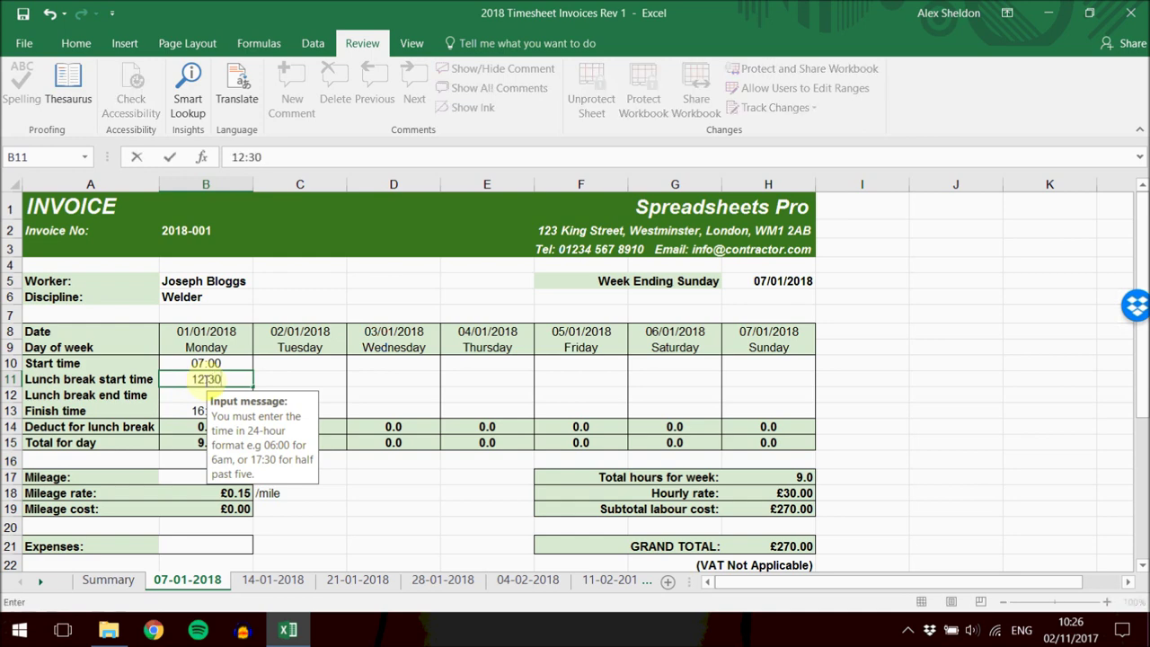
key("Return")
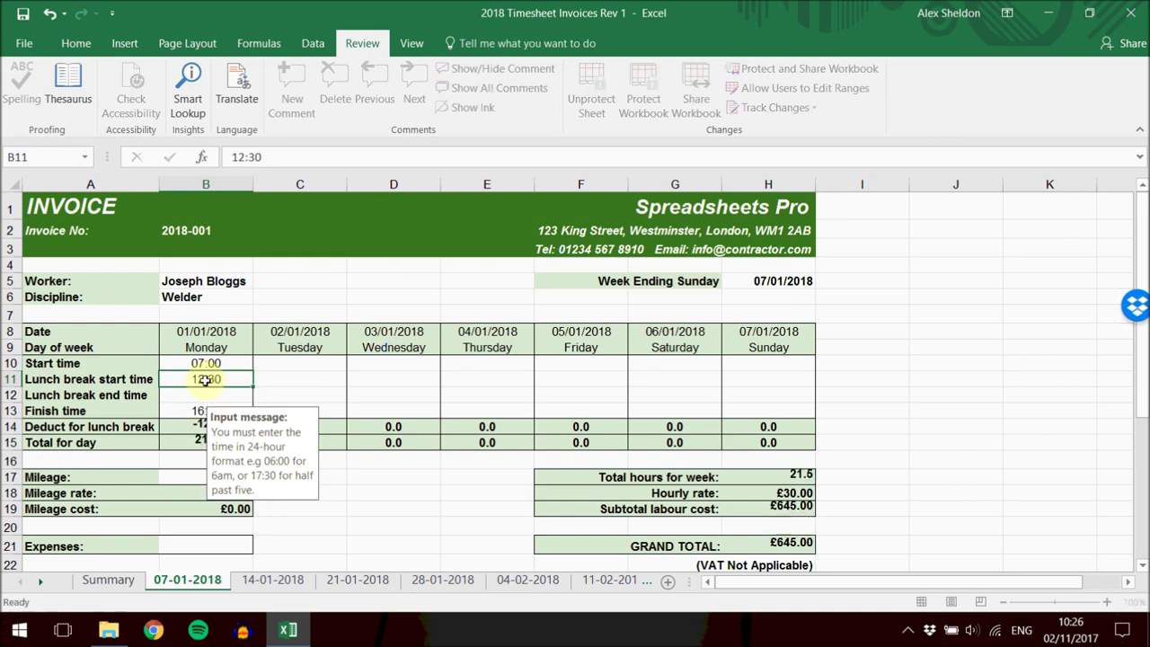
type("13")
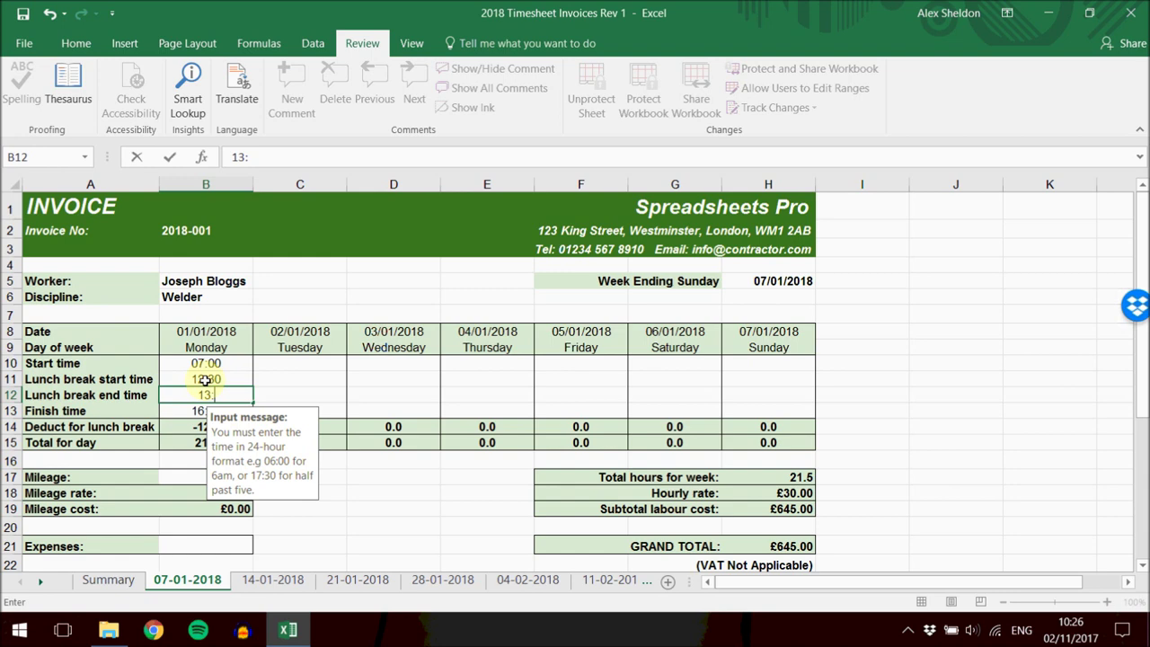
type(":00")
key("Return")
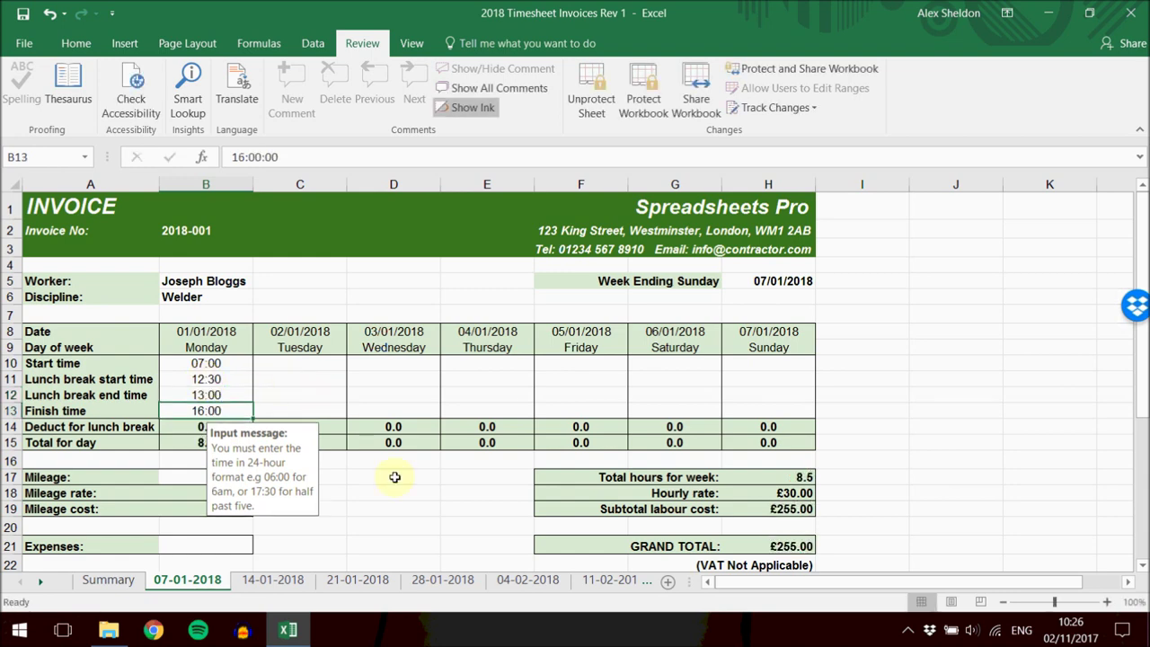
left_click(352, 505)
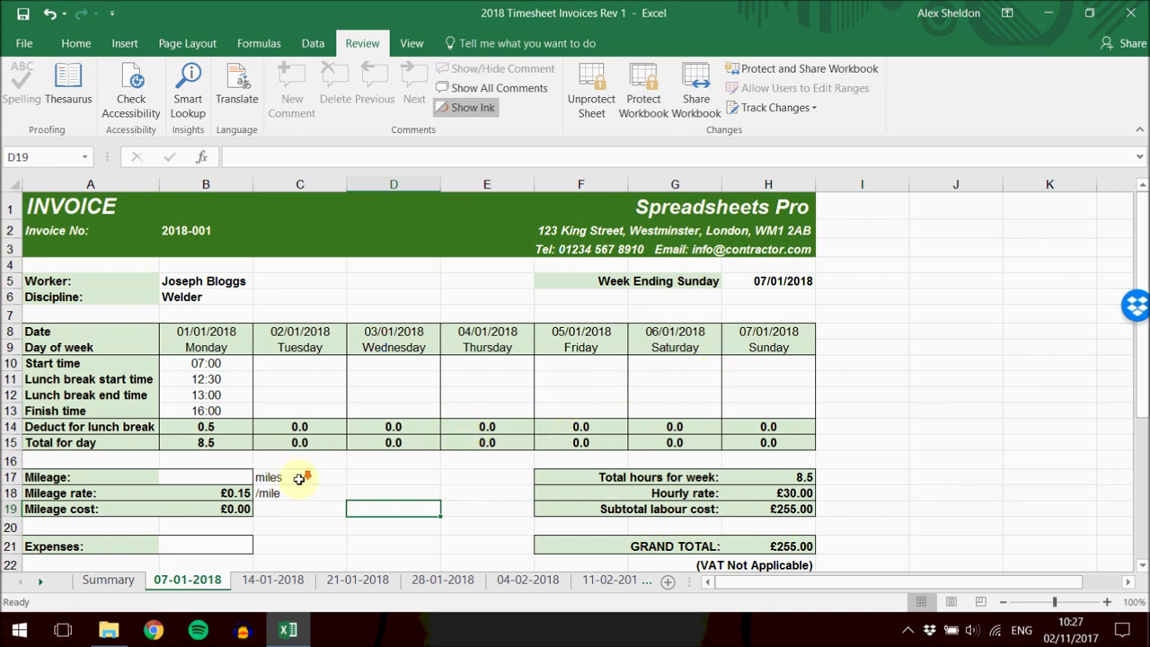
Enter a mileage of 100 miles on the 07-01-2018 invoice and inspect the mileage cost and mileage rate formulas.
scroll(300, 478, "down", 2)
left_click(221, 410)
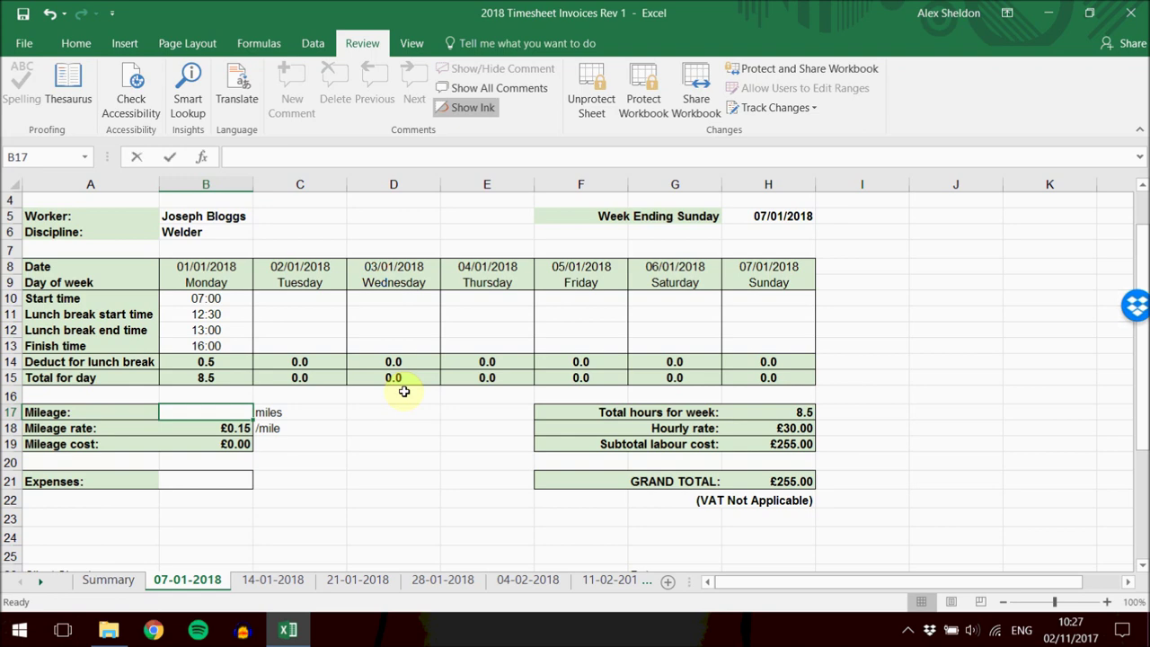
type("100")
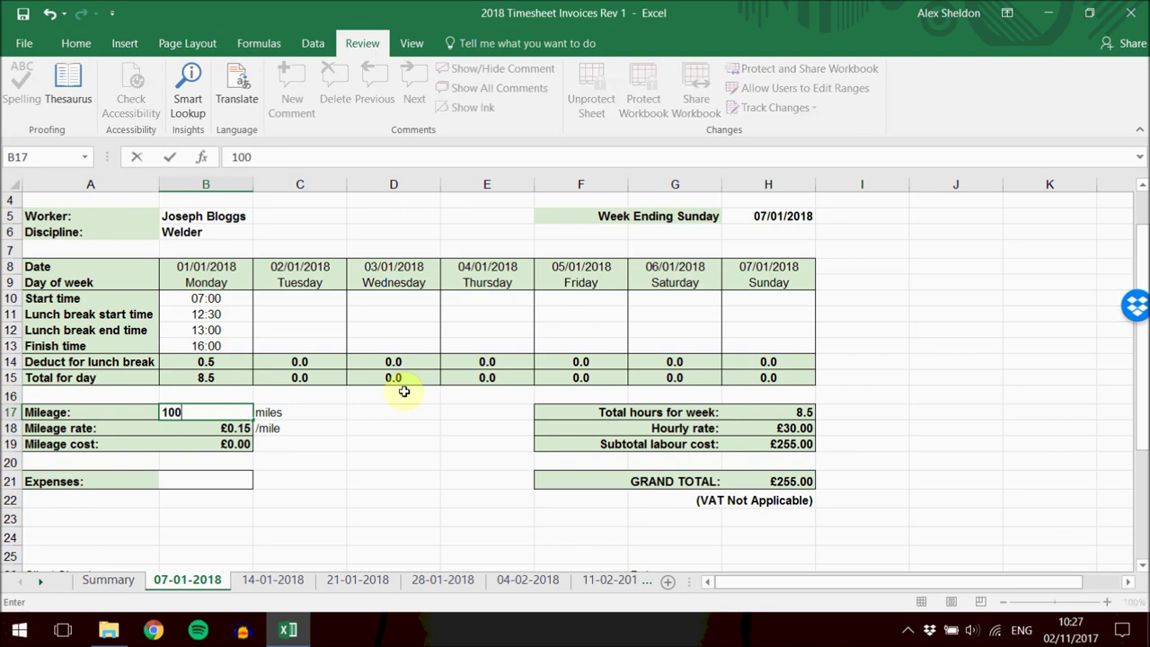
key("Return")
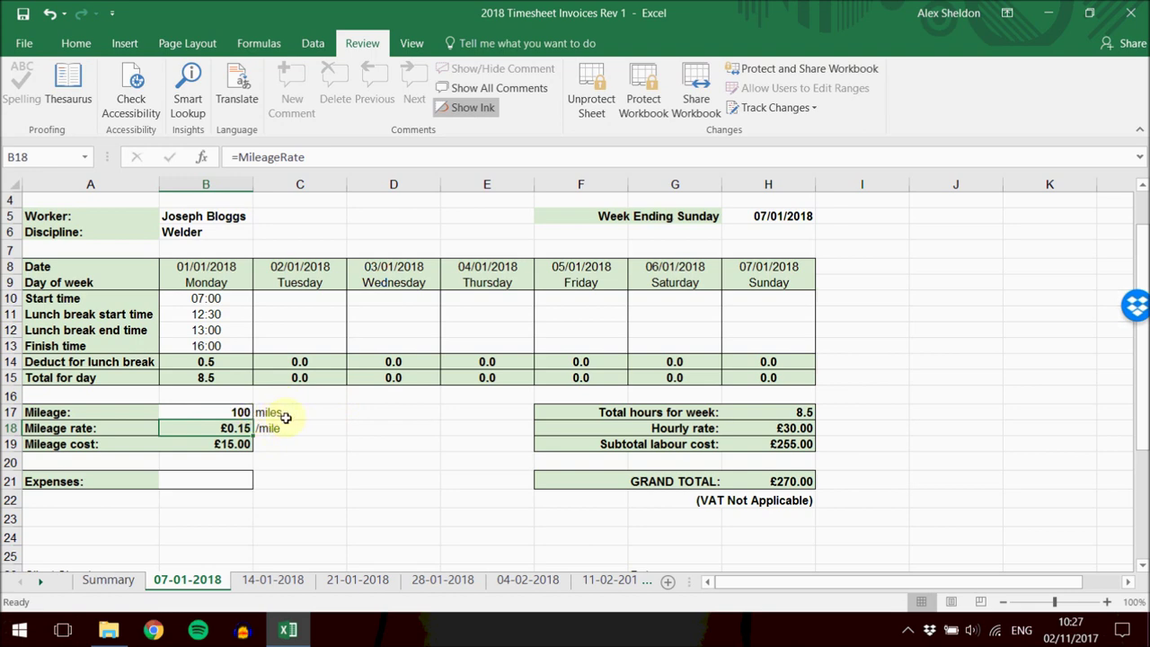
left_click(236, 443)
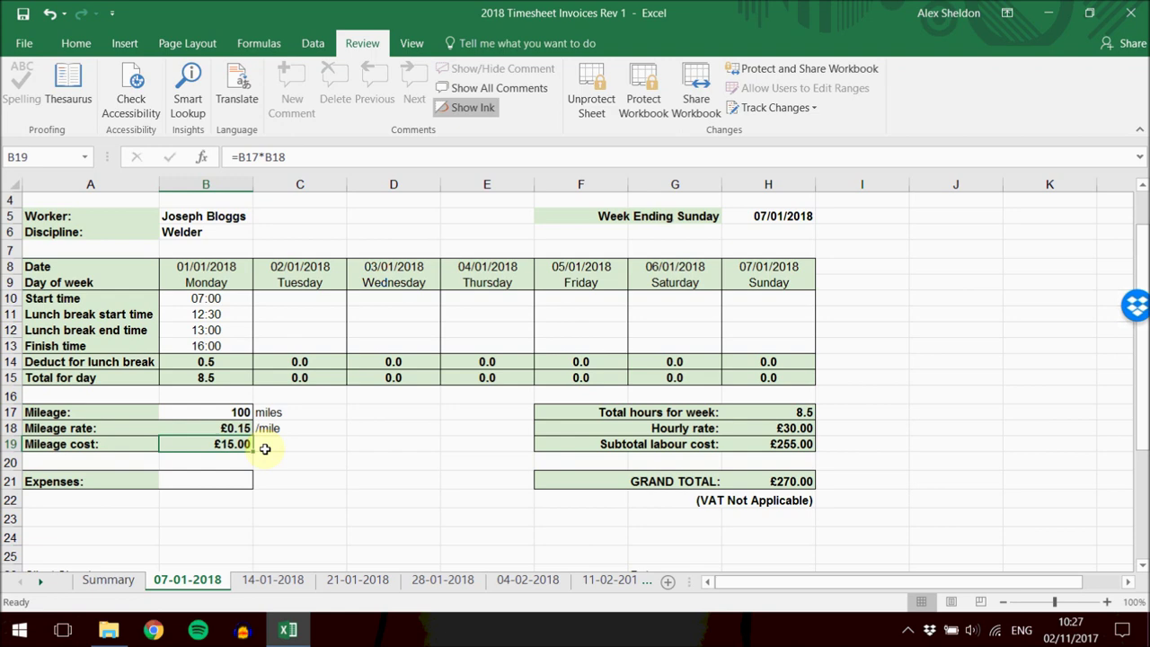
left_click(235, 428)
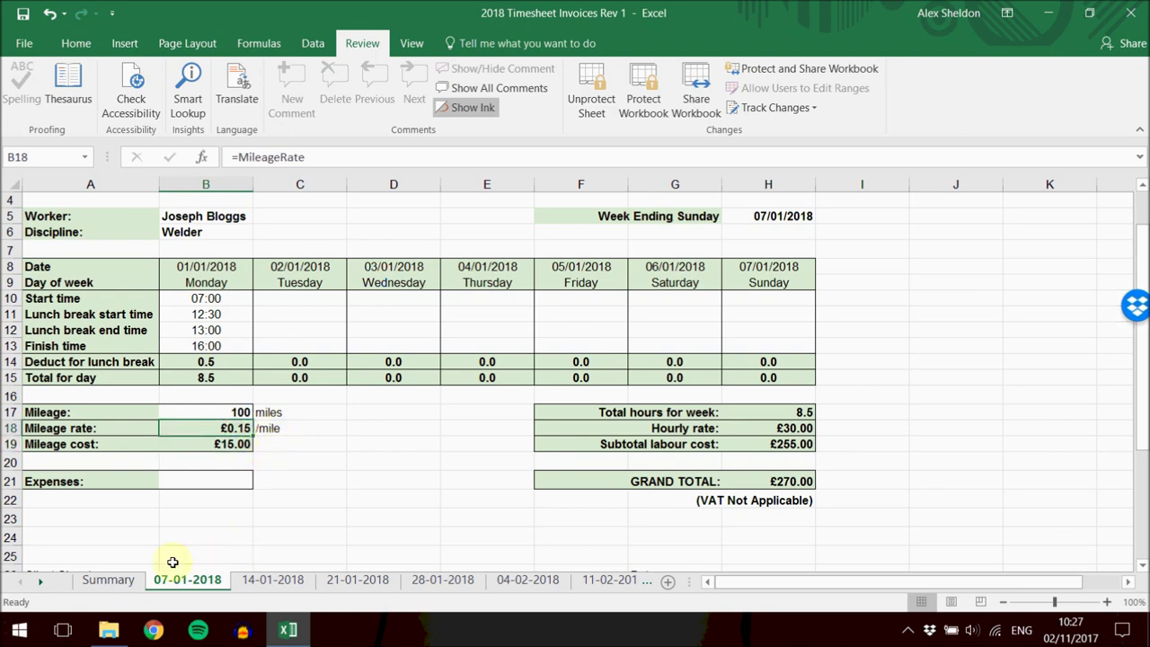
Set the mileage charge out rate to 0.20 per mile on the Summary sheet.
left_click(109, 581)
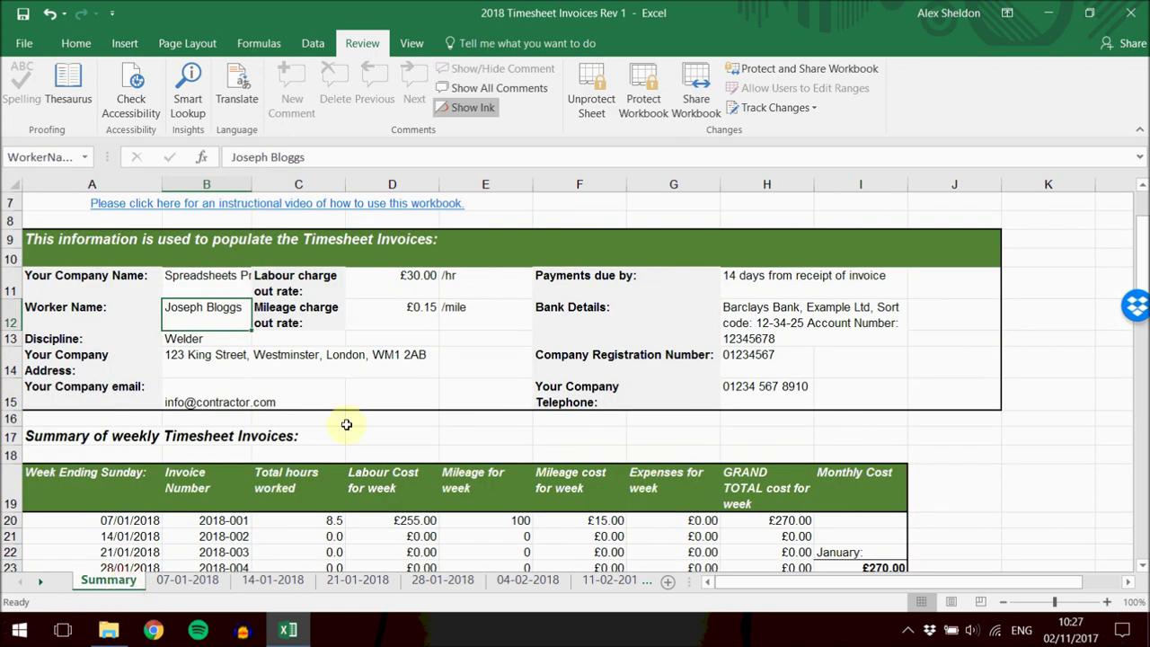
left_click(406, 319)
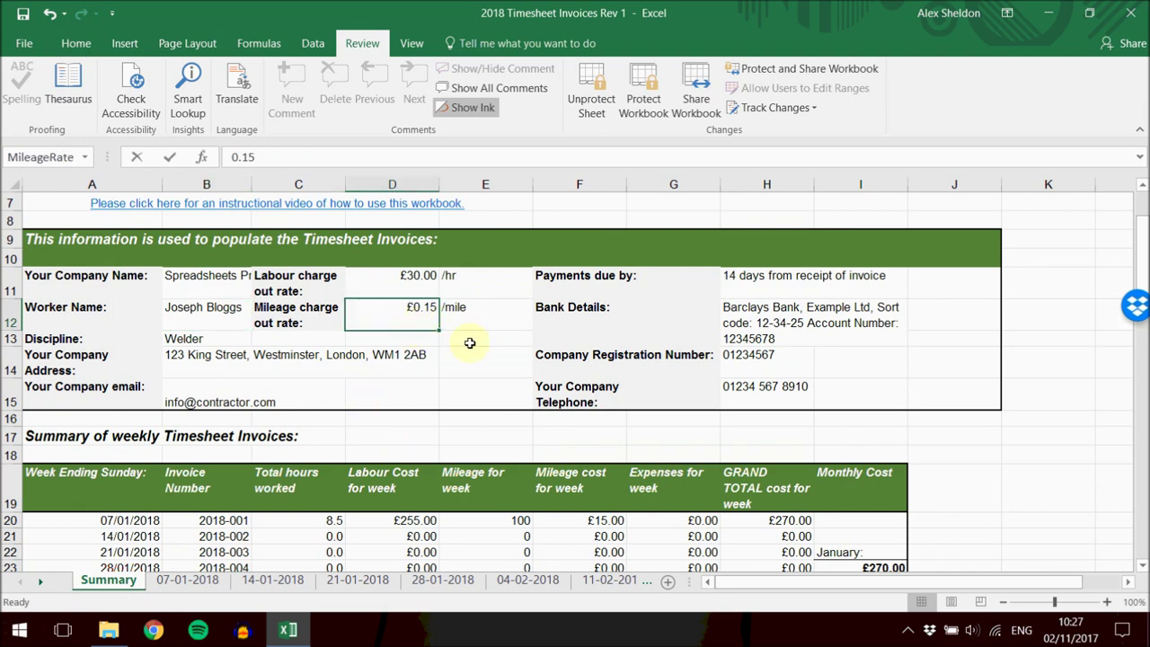
type("0.20")
key("Return")
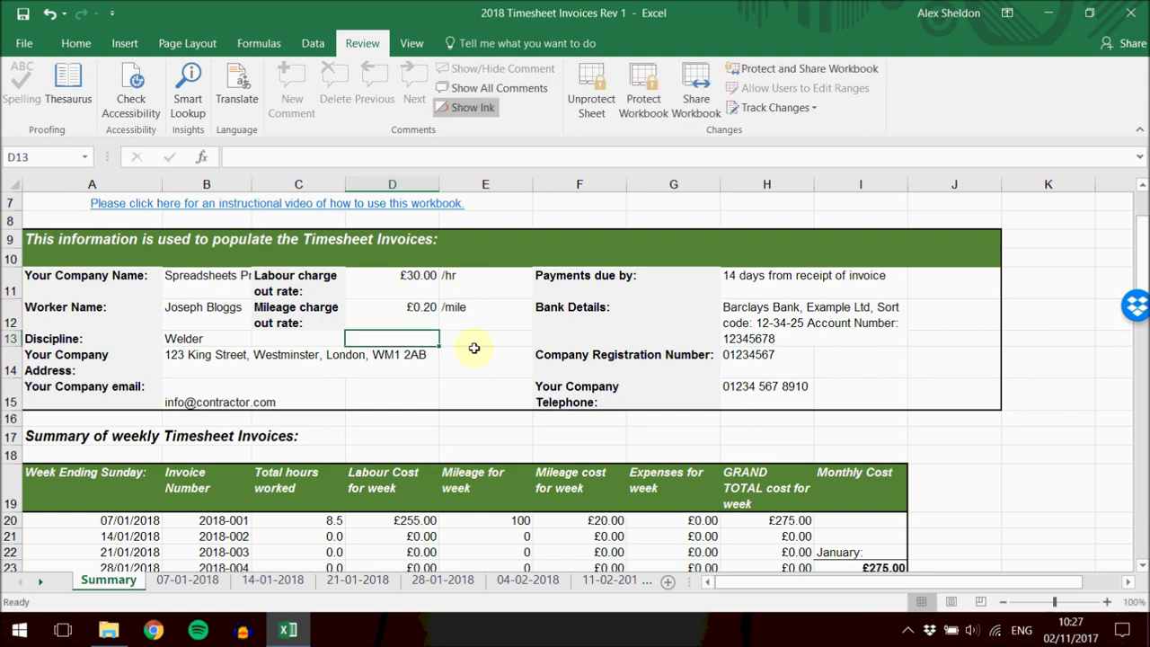
Check the mileage rate on the 07-01-2018, 14-01-2018 and 21-01-2018 invoices, and return to the 07-01-2018 invoice.
left_click(186, 579)
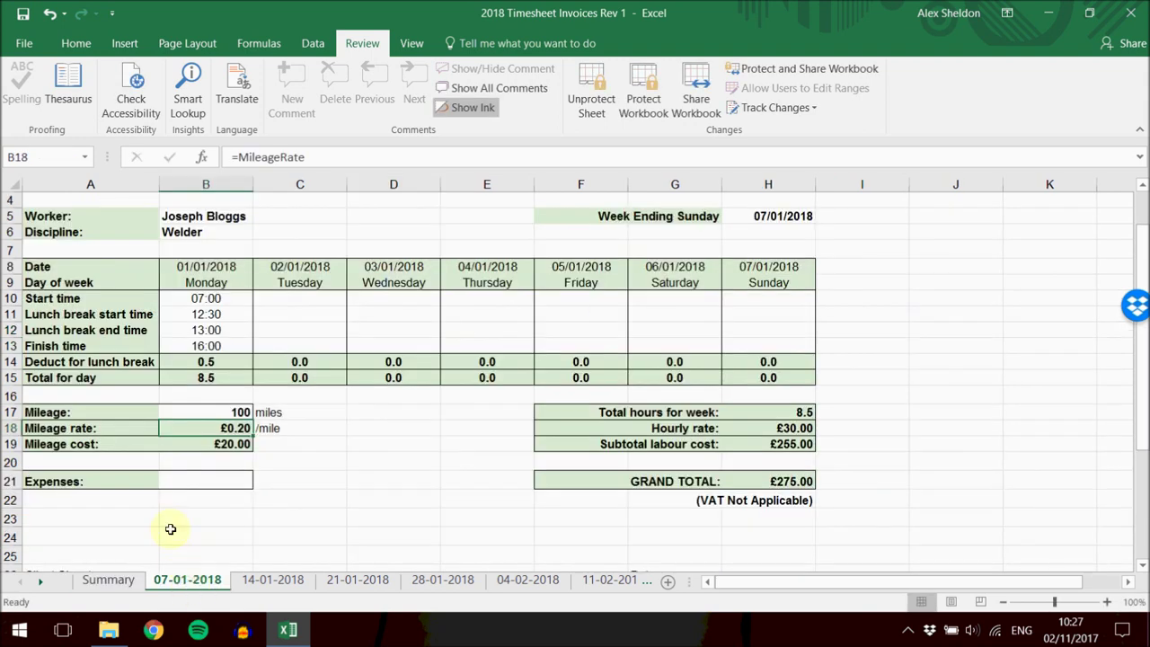
left_click(278, 577)
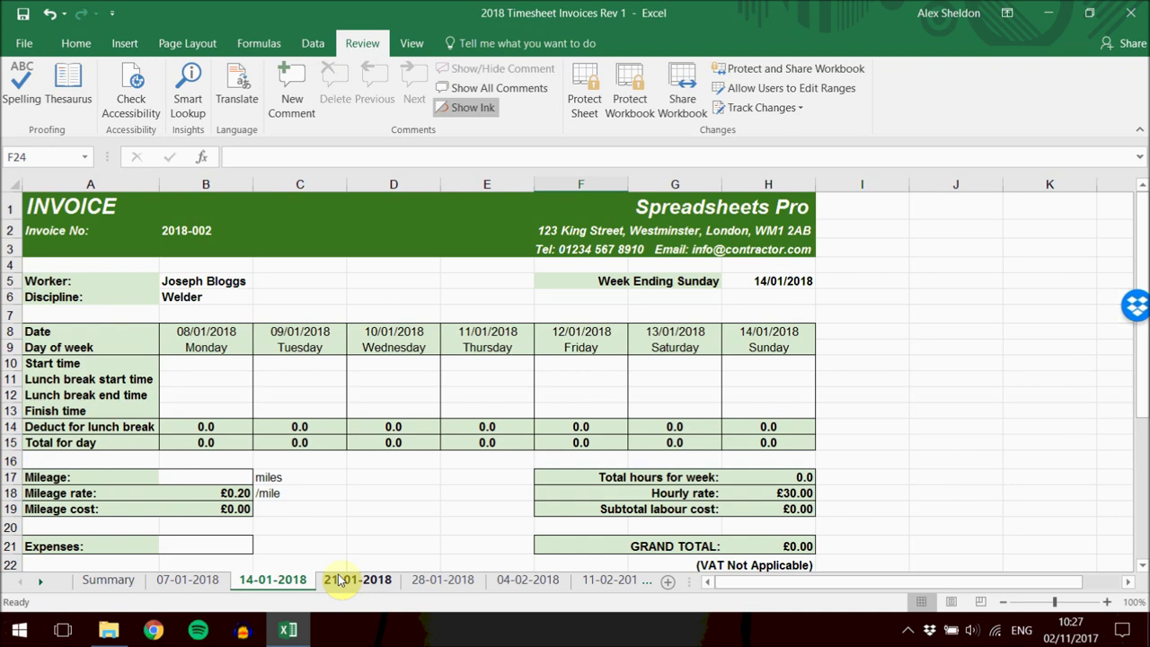
left_click(346, 579)
left_click(187, 580)
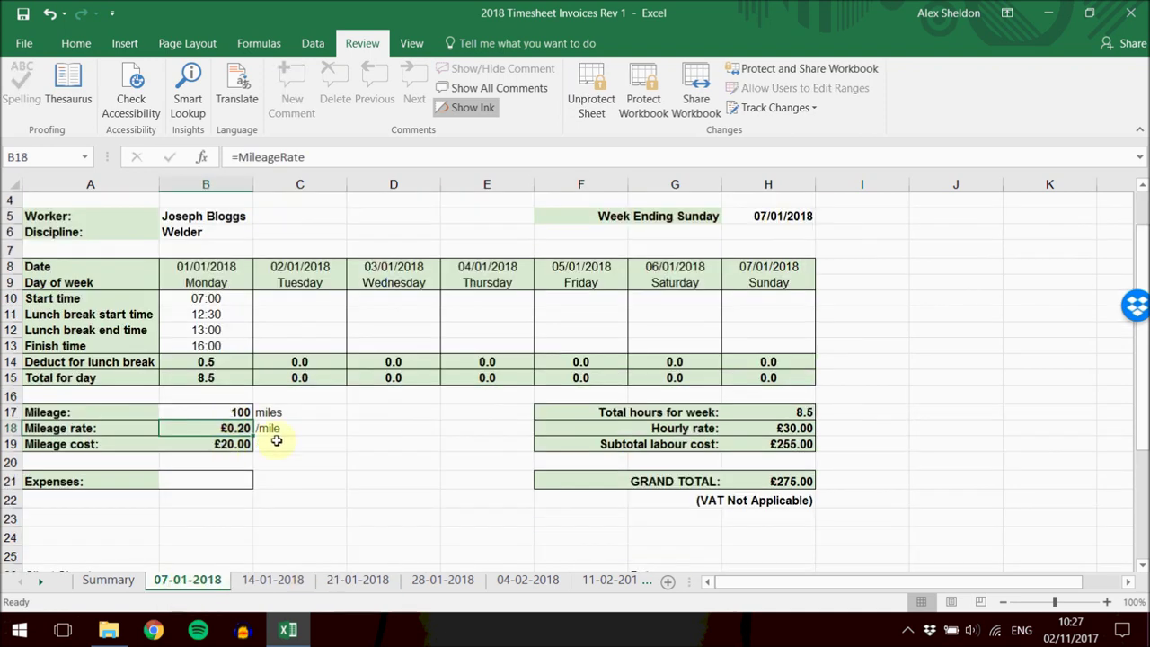
left_click(435, 439)
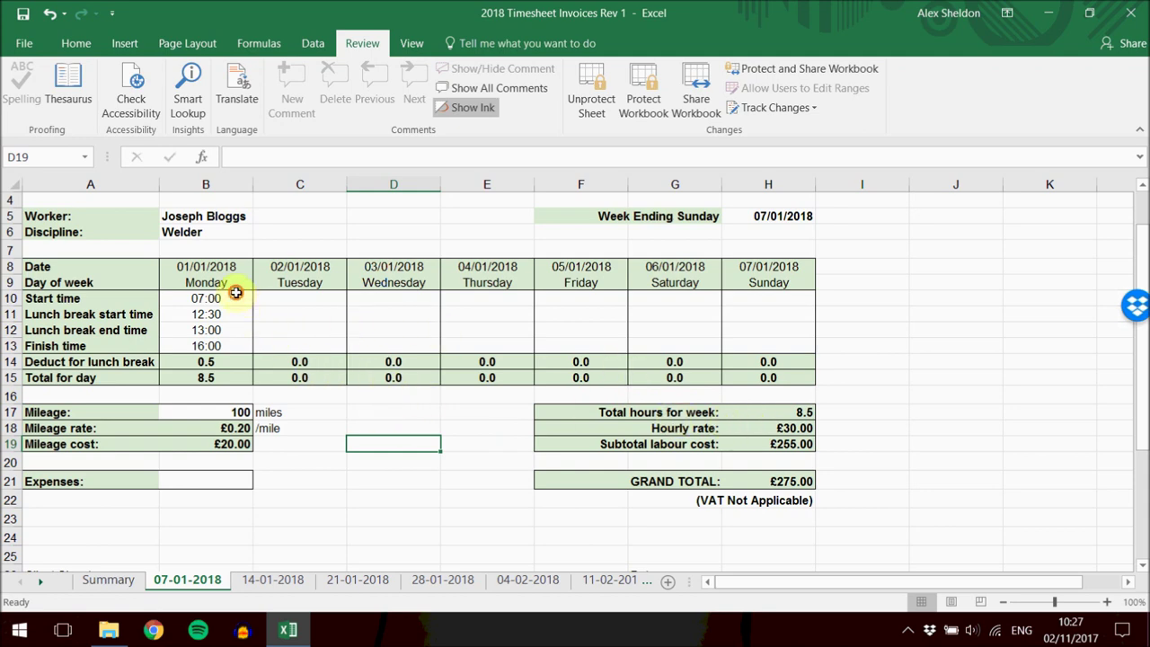
Copy Monday's start, lunch break and finish times to Tuesday through Friday on the 07-01-2018 invoice.
left_click_drag(236, 293, 212, 359)
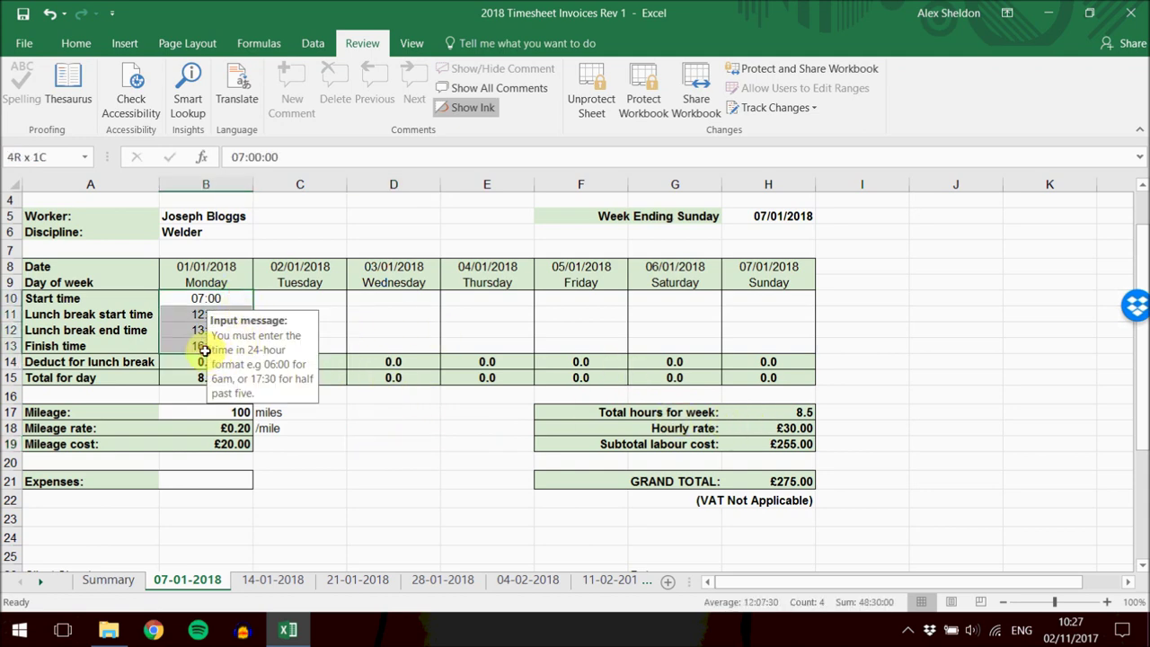
right_click(205, 351)
left_click(243, 286)
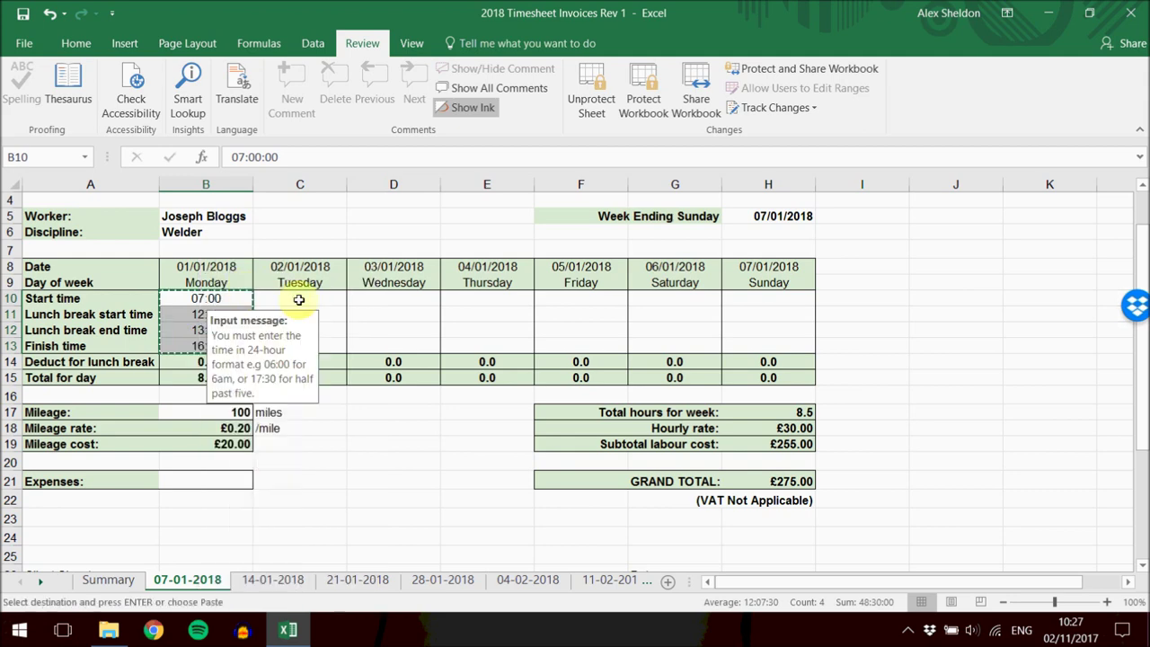
left_click_drag(300, 299, 566, 341)
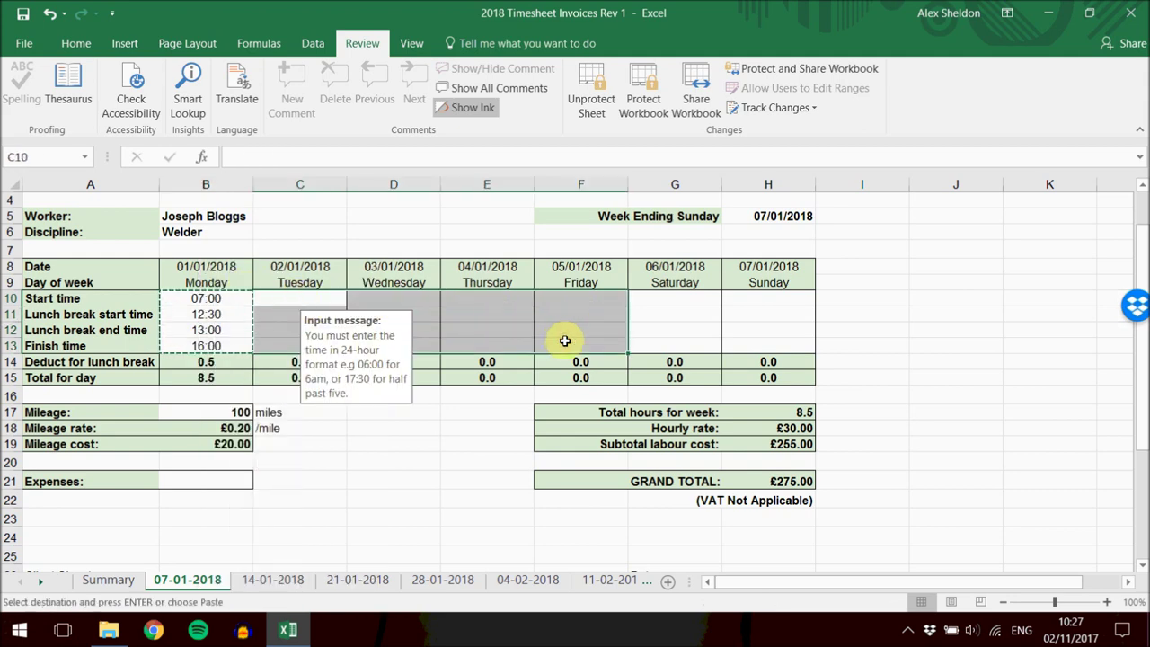
right_click(347, 302)
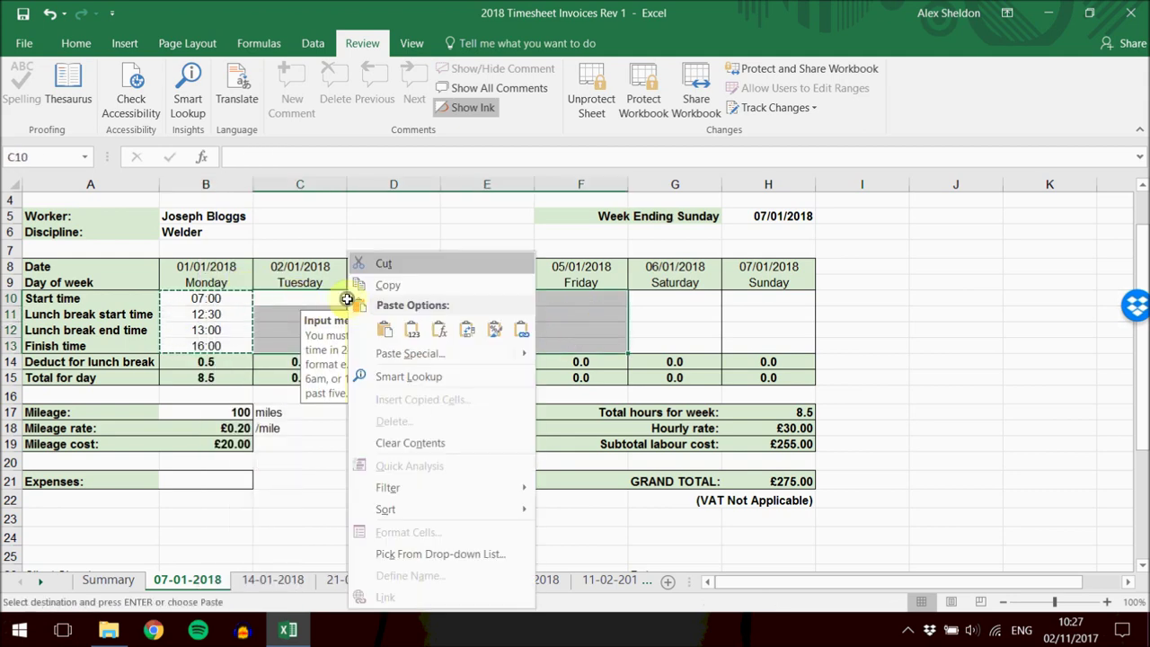
left_click(384, 332)
left_click(424, 438)
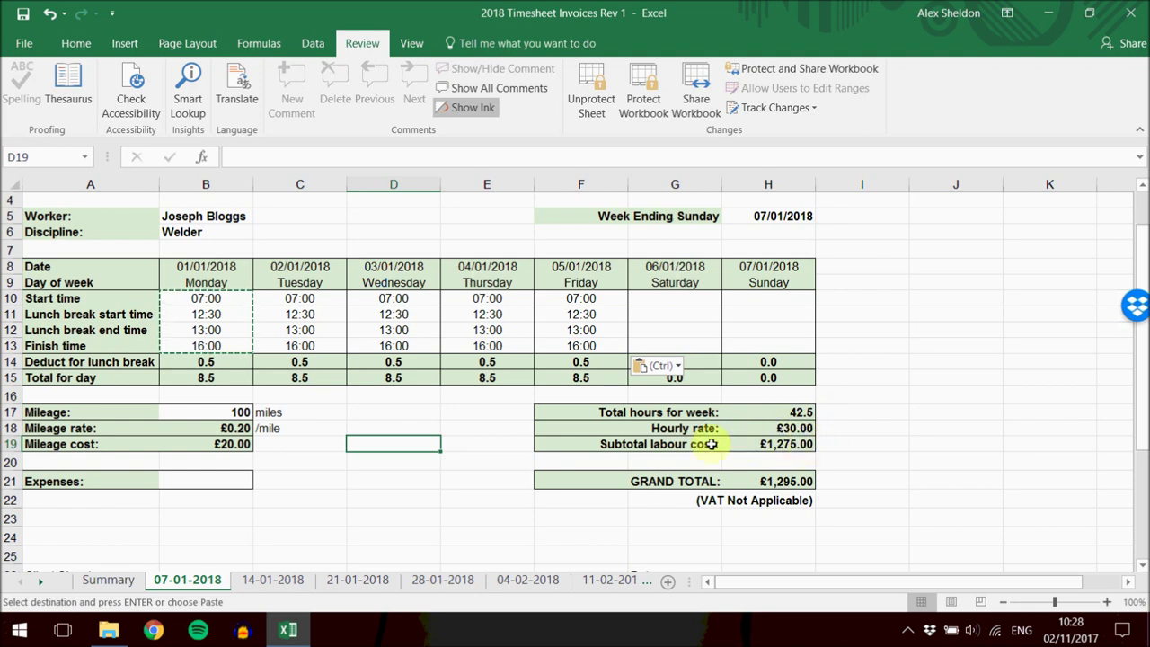
Check the hourly rate formula on the 07-01-2018 invoice and set the labour charge out rate to £25.00 per hour on the Summary sheet.
left_click(798, 429)
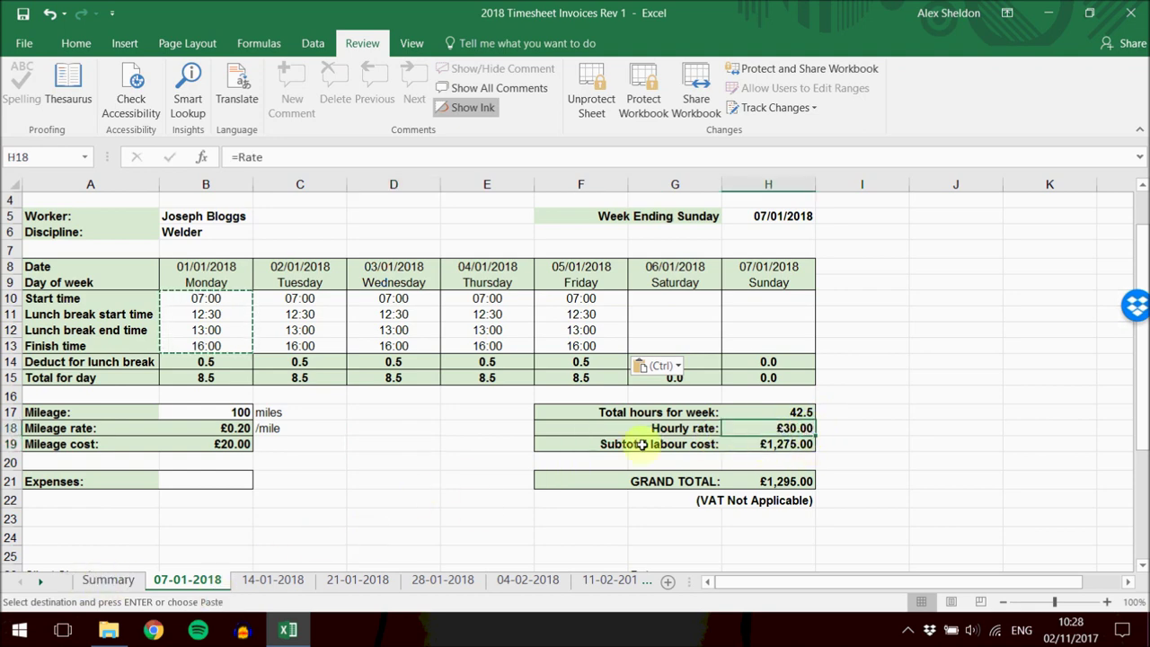
left_click(95, 583)
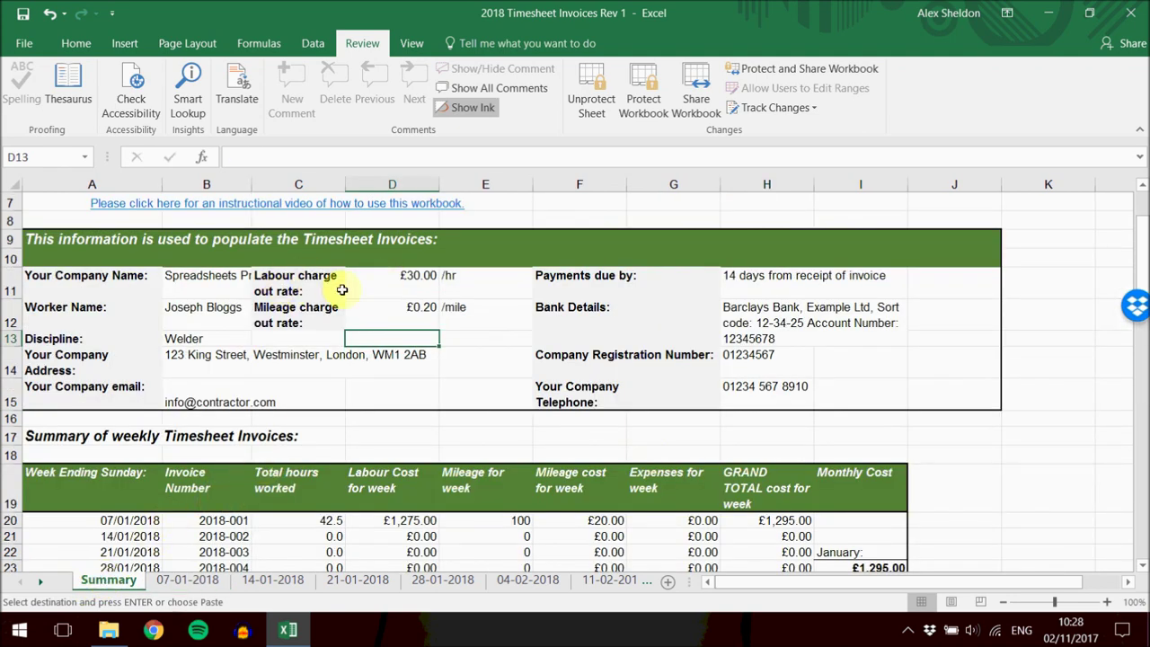
left_click(374, 285)
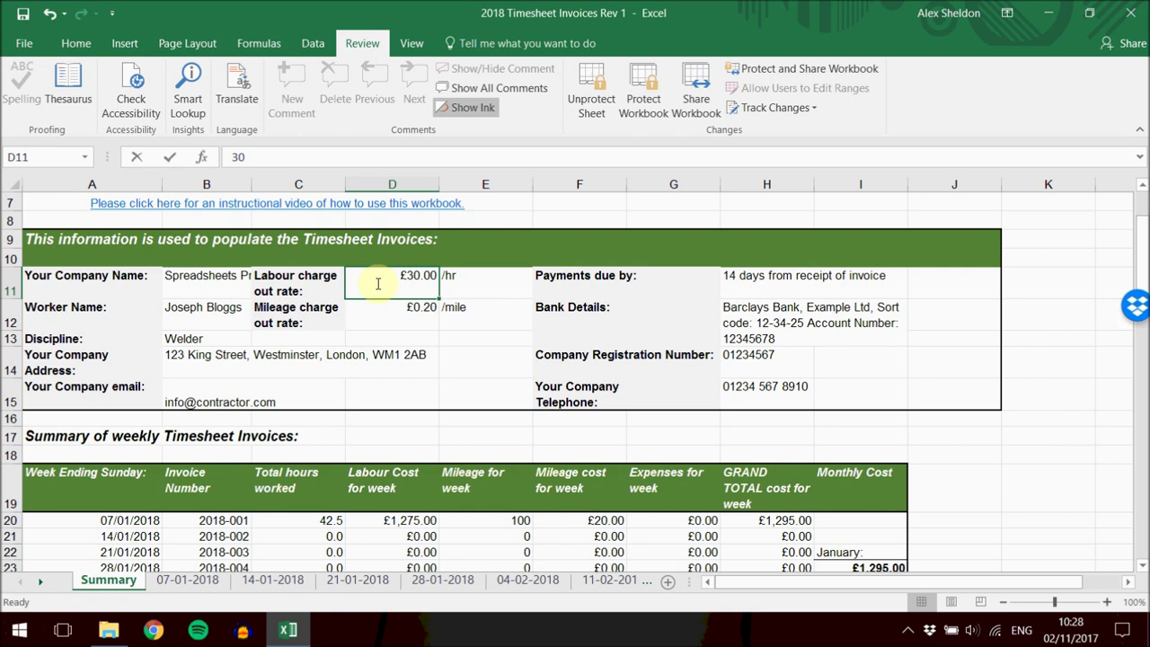
type("2.")
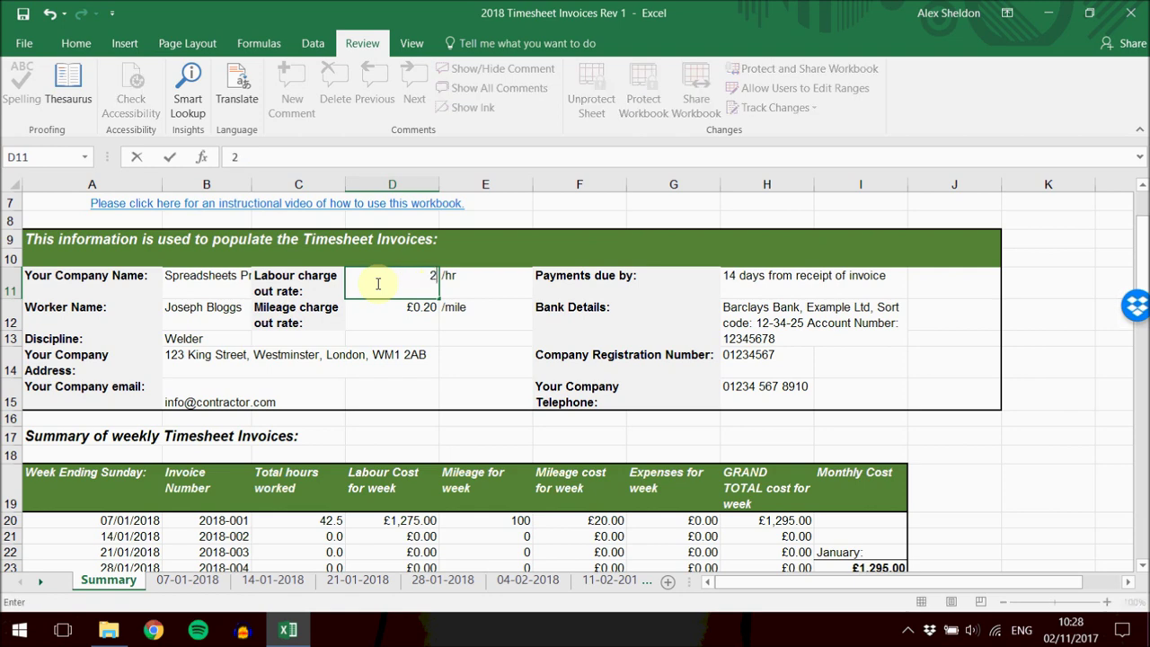
key("Return")
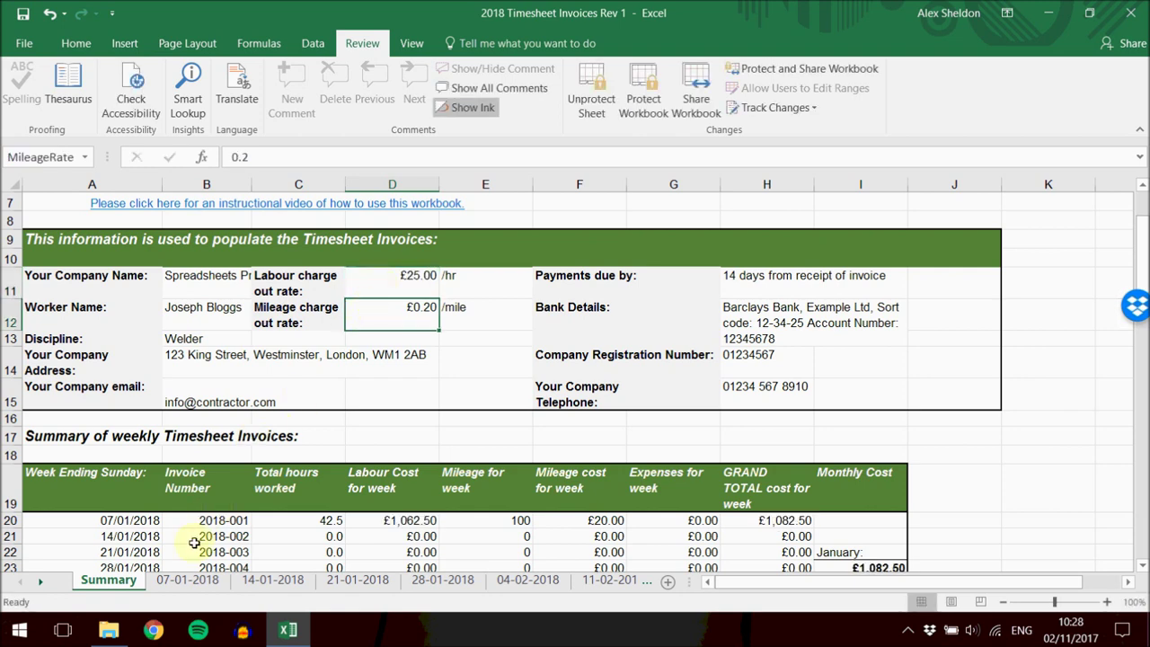
Enter expenses of £30.00 on the 07-01-2018 invoice.
left_click(193, 579)
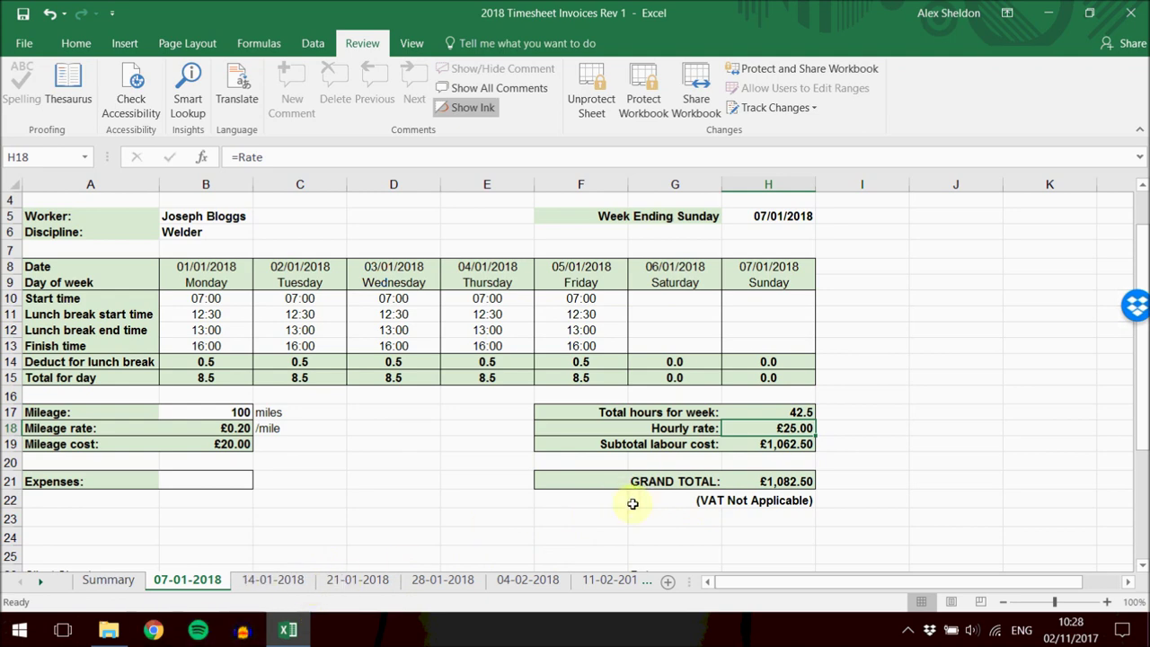
left_click(196, 484)
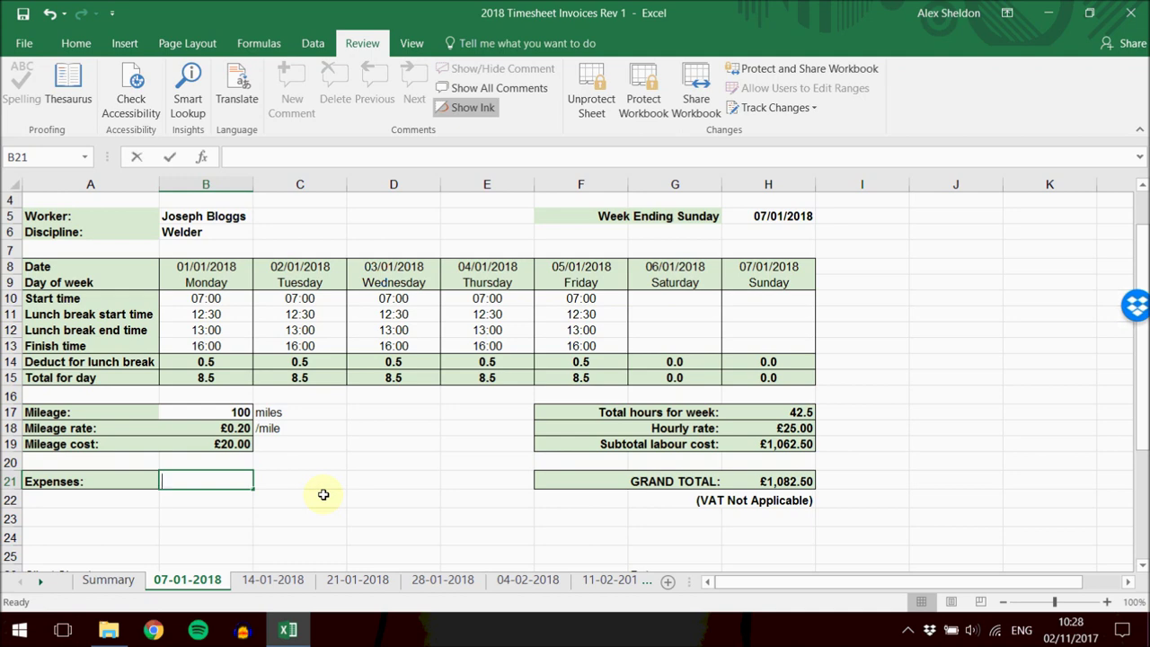
type("30")
key("Return")
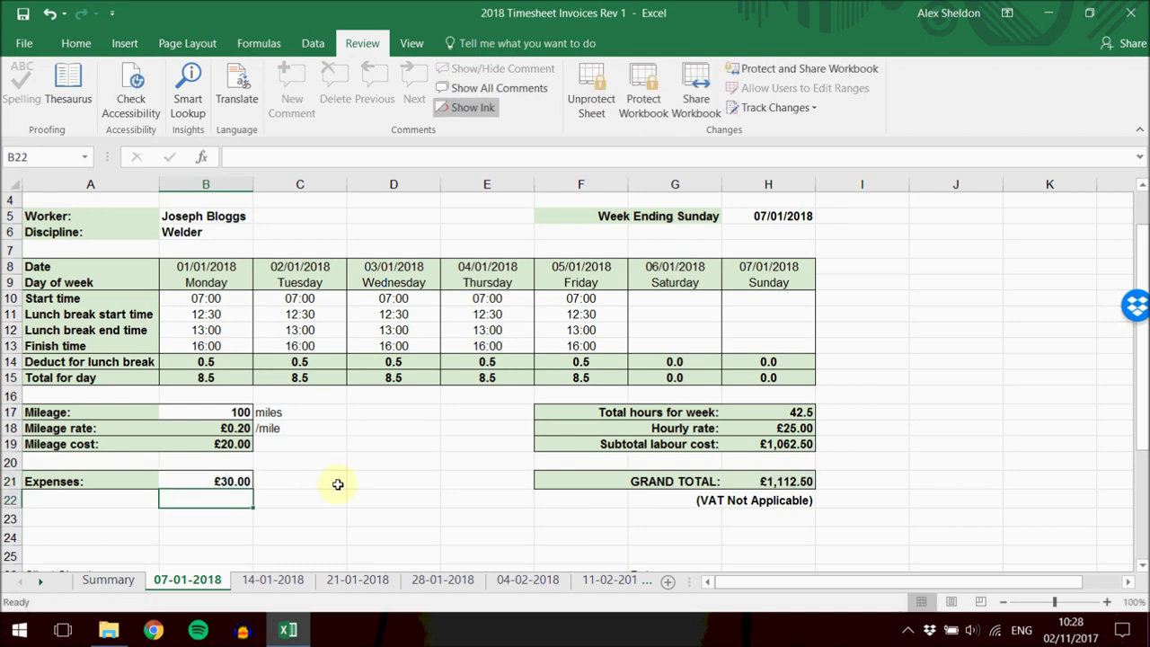
Inspect the mileage cost, labour subtotal, expenses, grand total and week ending date cells on the 07-01-2018 invoice.
left_click(214, 446)
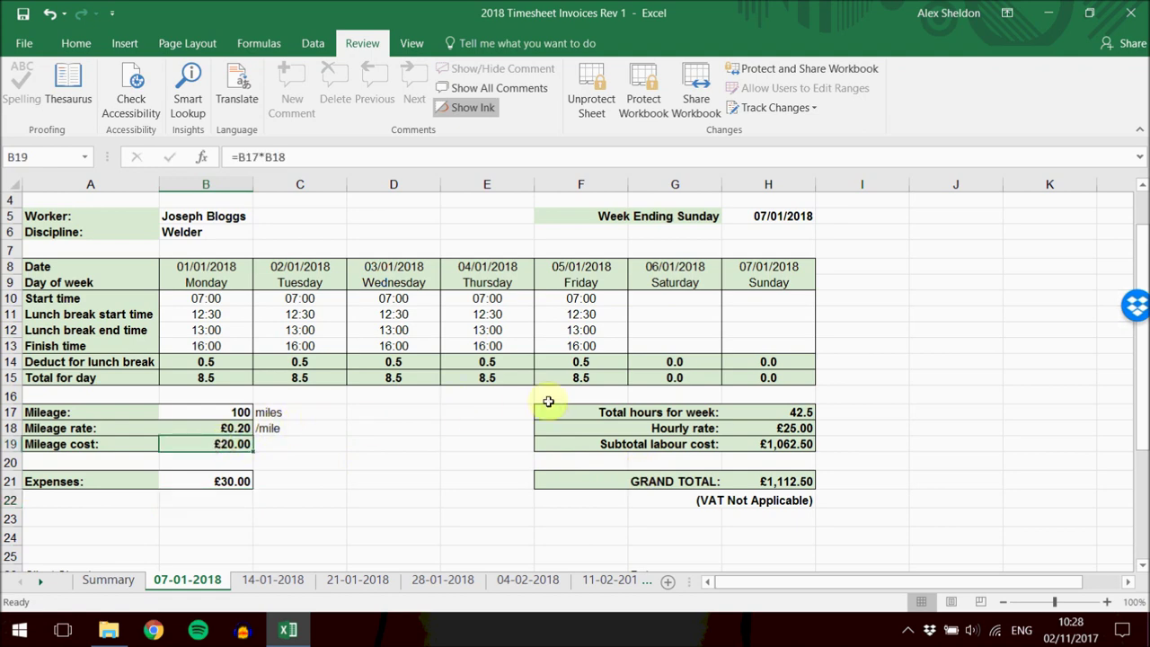
left_click(770, 444)
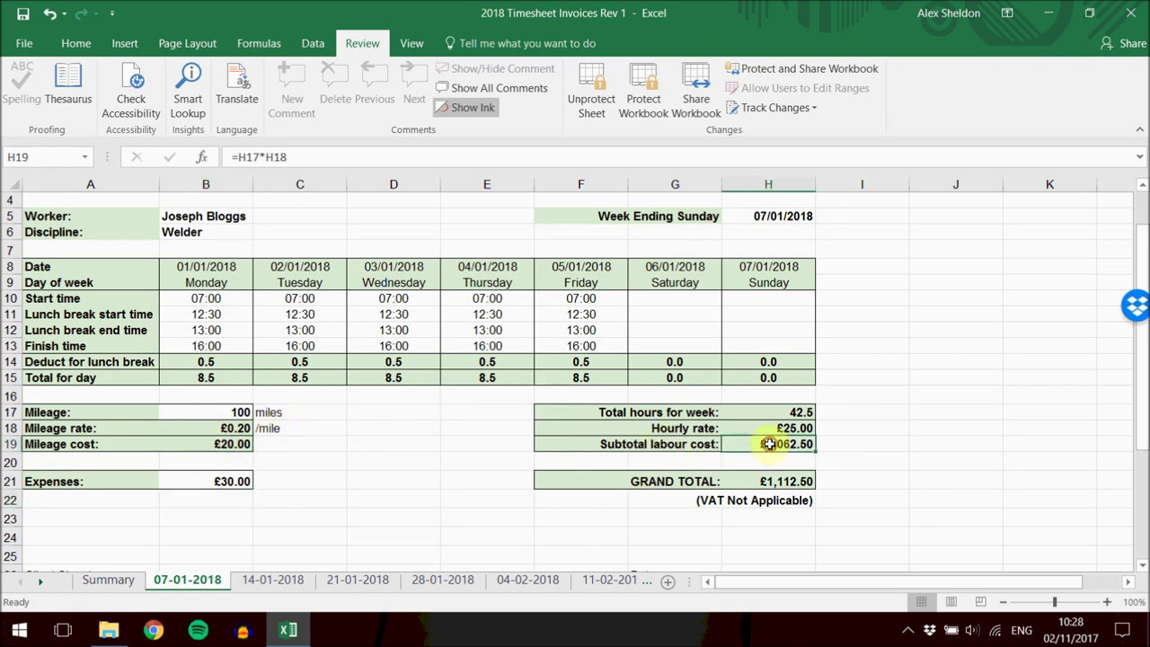
left_click(226, 481)
left_click(751, 479)
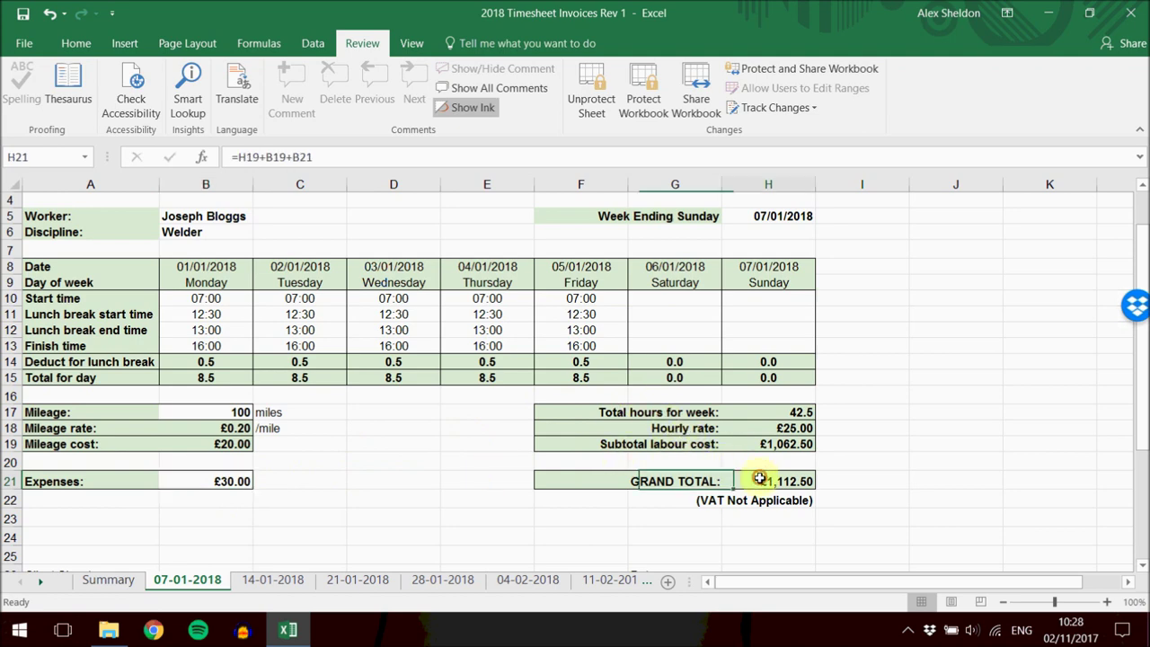
left_click(778, 524)
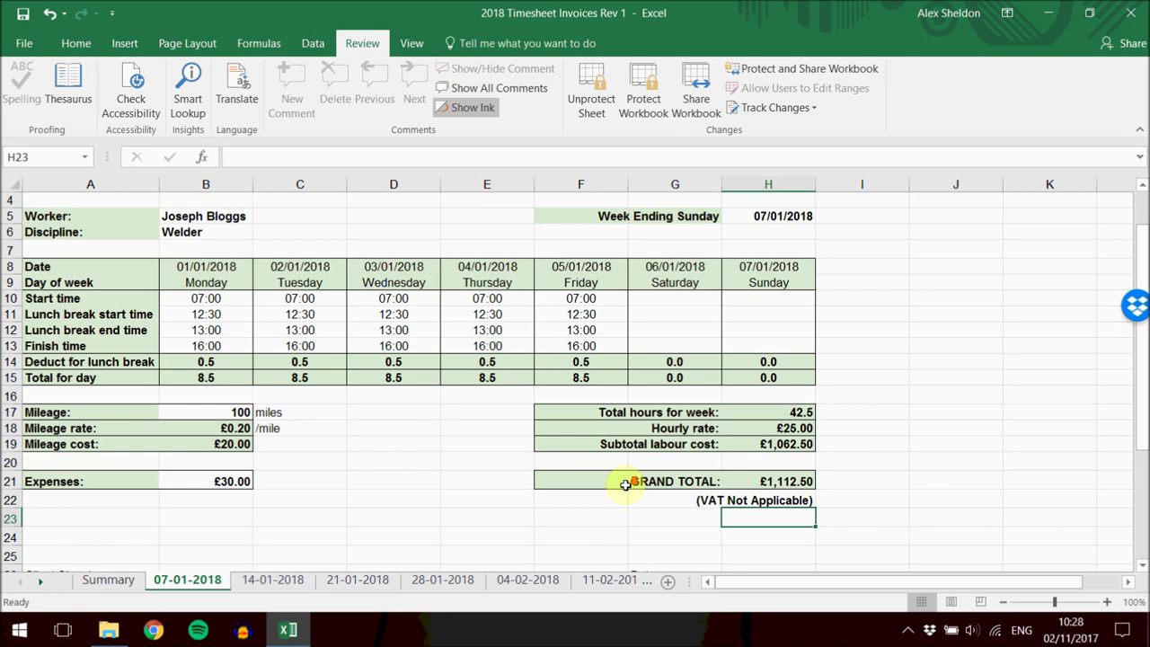
scroll(625, 481, "down", 1)
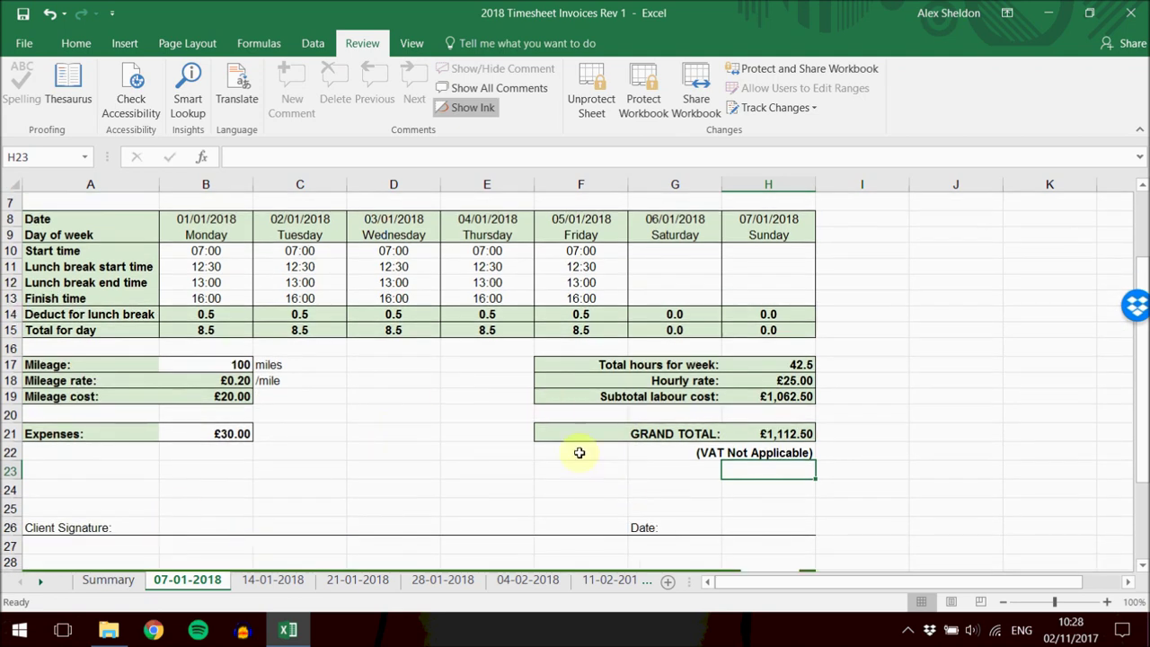
scroll(579, 453, "up", 2)
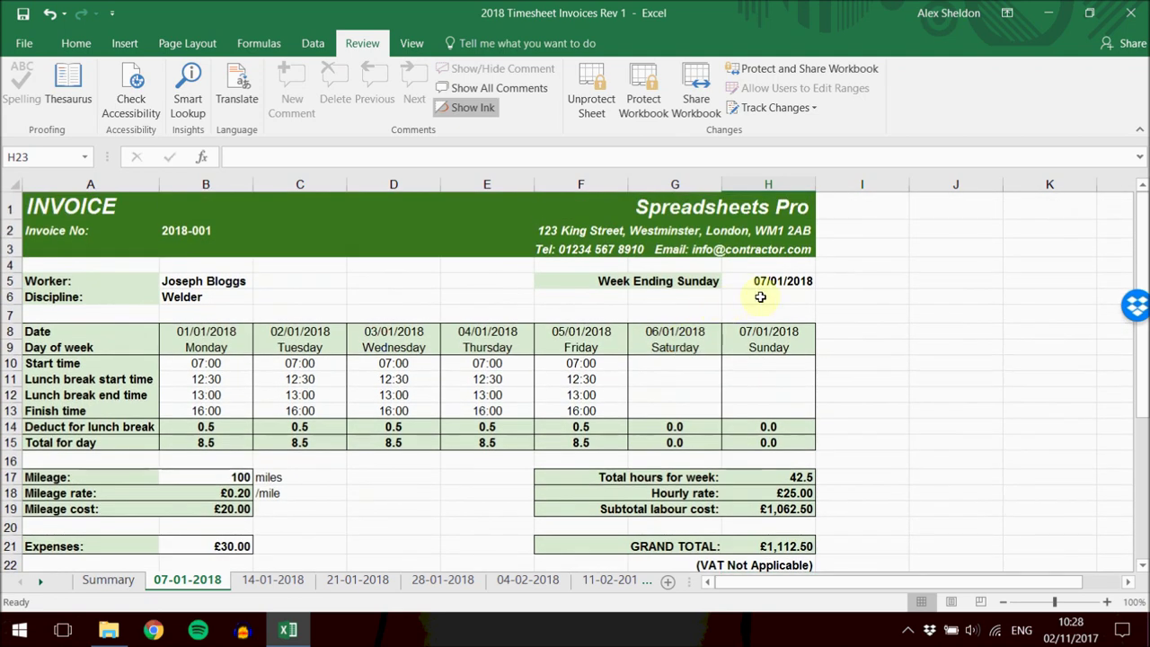
left_click(772, 282)
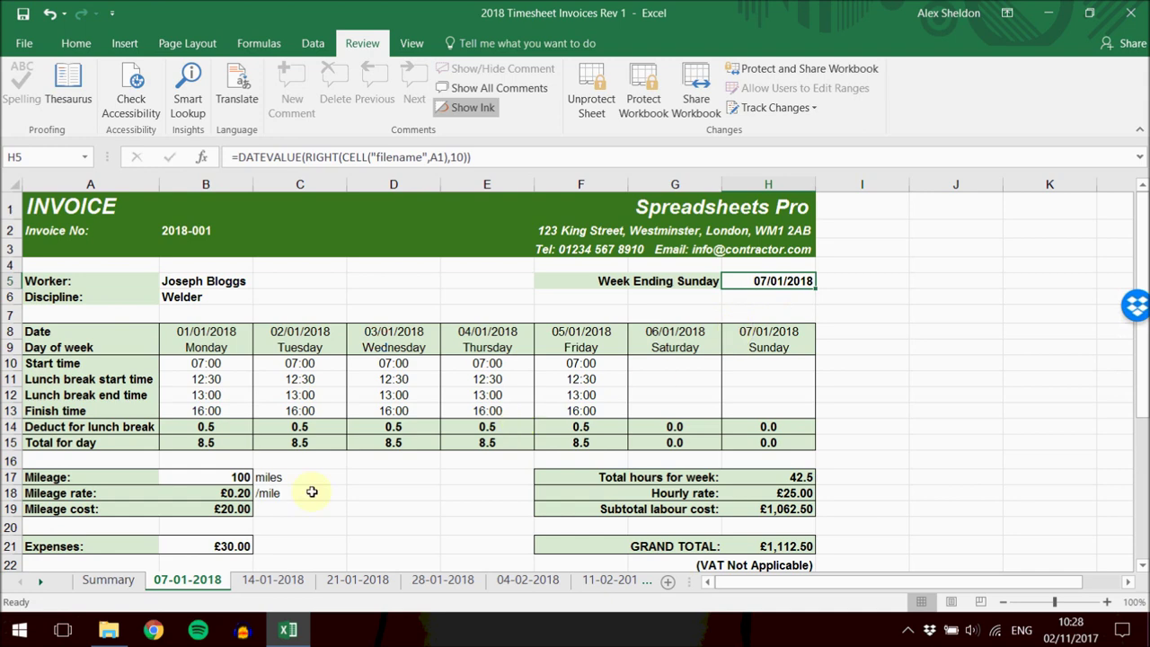
Review the row for week ending 07/01/2018 in the Summary sheet's table of weekly timesheet invoices.
left_click(121, 579)
scroll(335, 484, "down", 2)
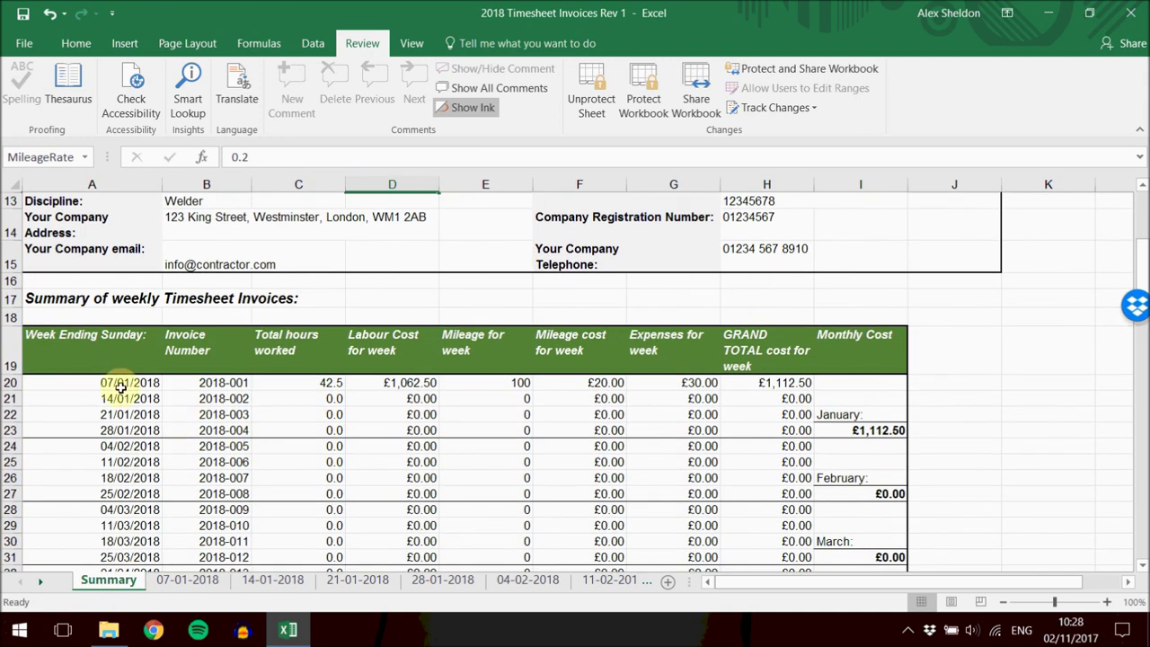
left_click_drag(111, 382, 834, 385)
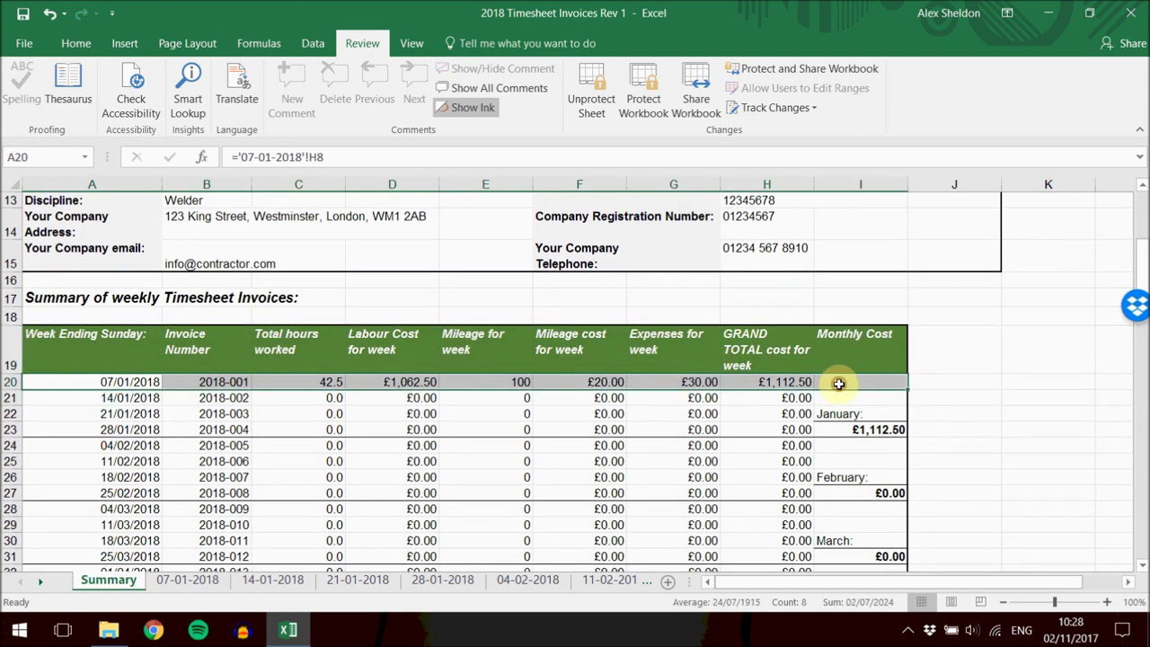
left_click(672, 398)
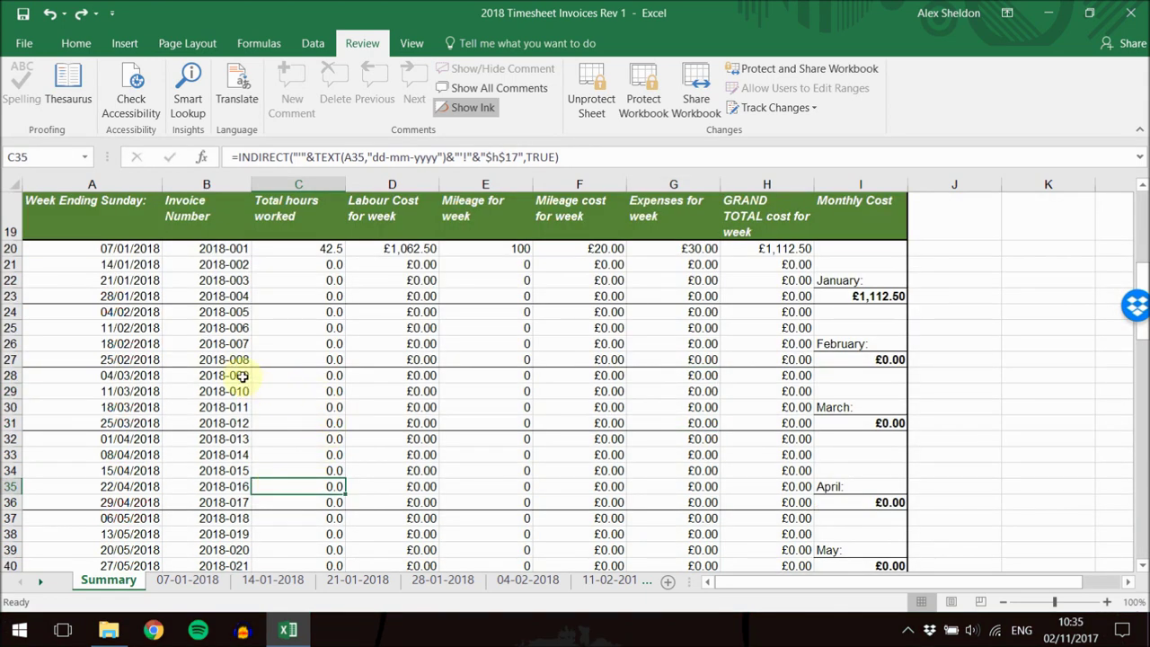
Compare the 07-01-2018, 14-01-2018 and 21-01-2018 invoices and return to the Summary sheet.
left_click(201, 580)
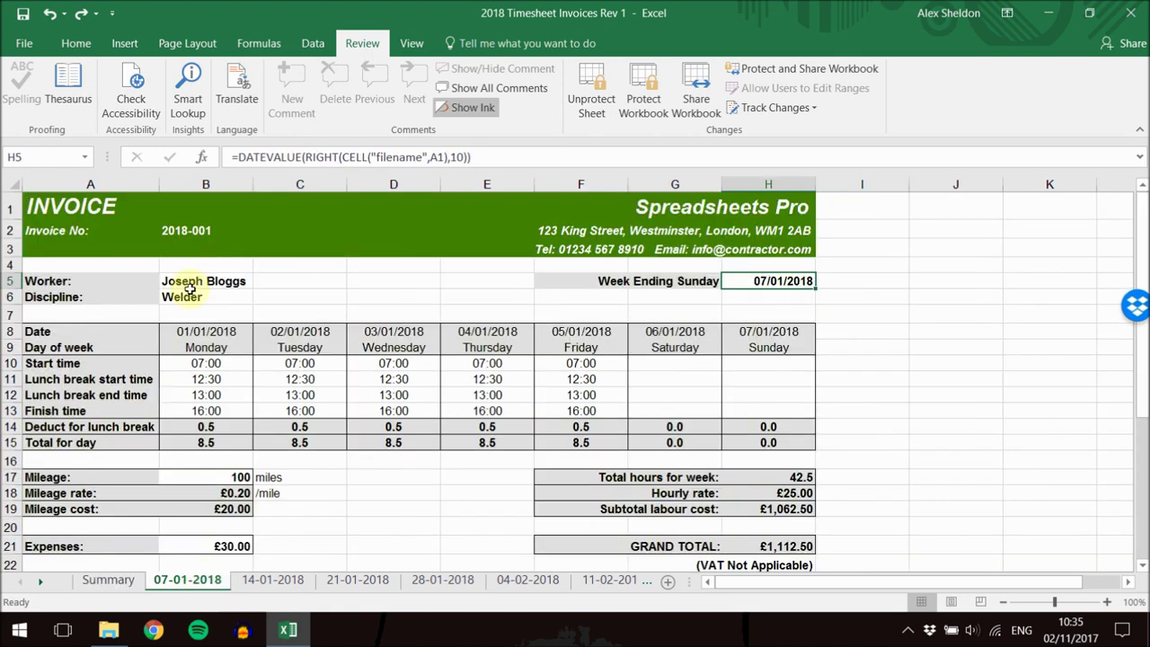
left_click(274, 581)
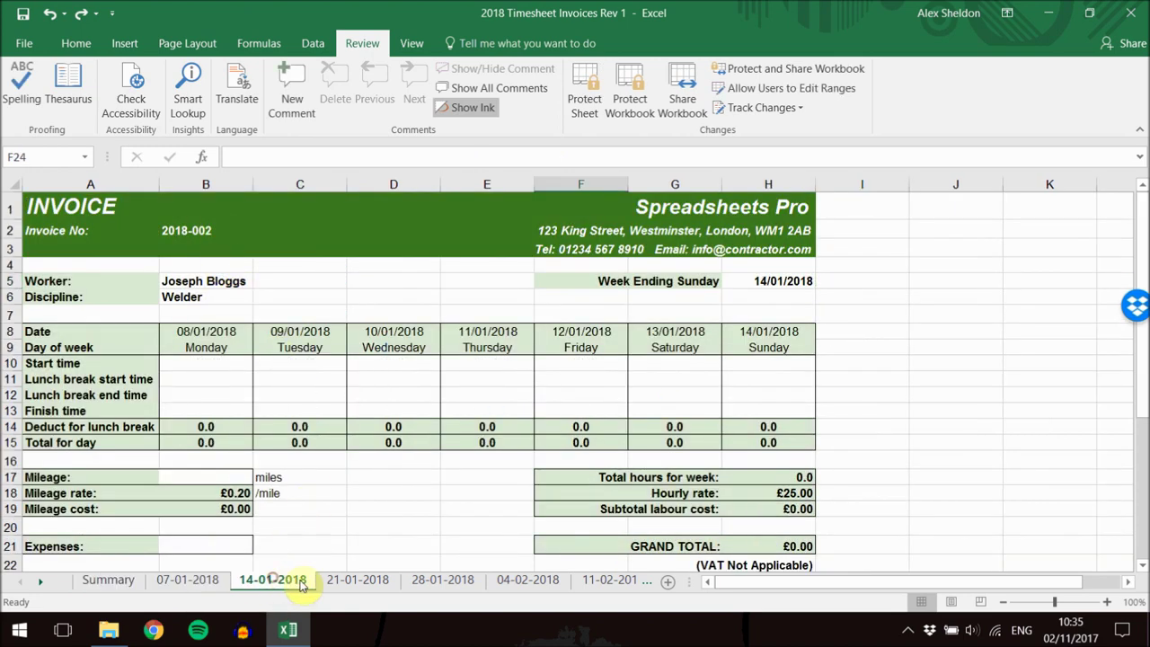
left_click(364, 582)
left_click(167, 581)
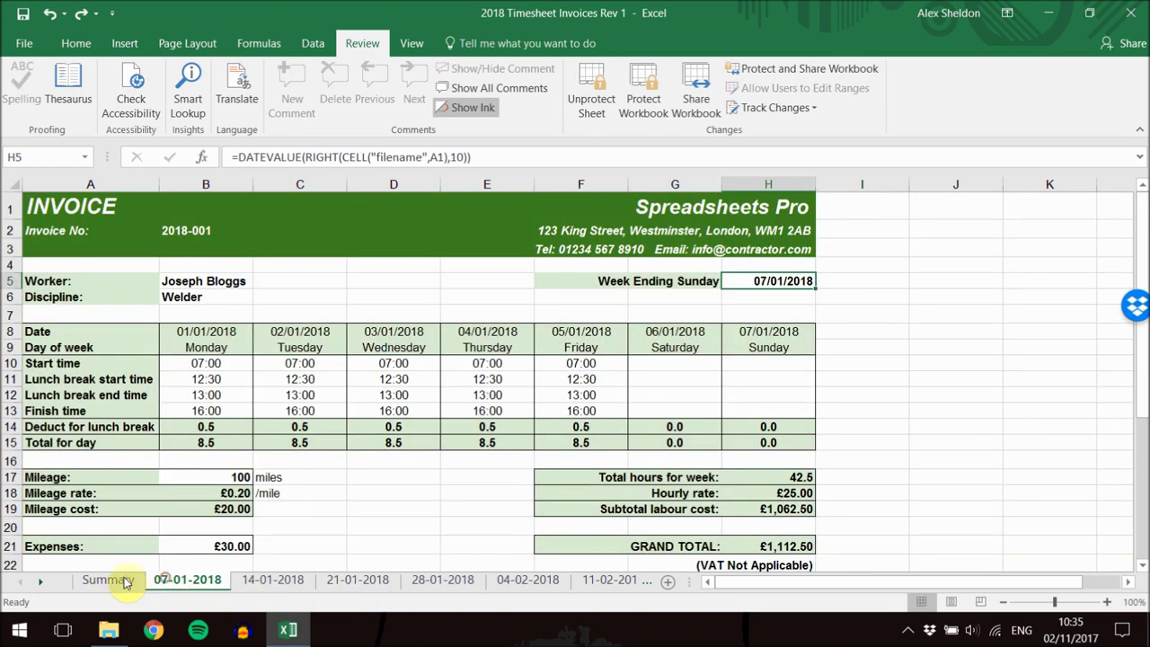
left_click(110, 581)
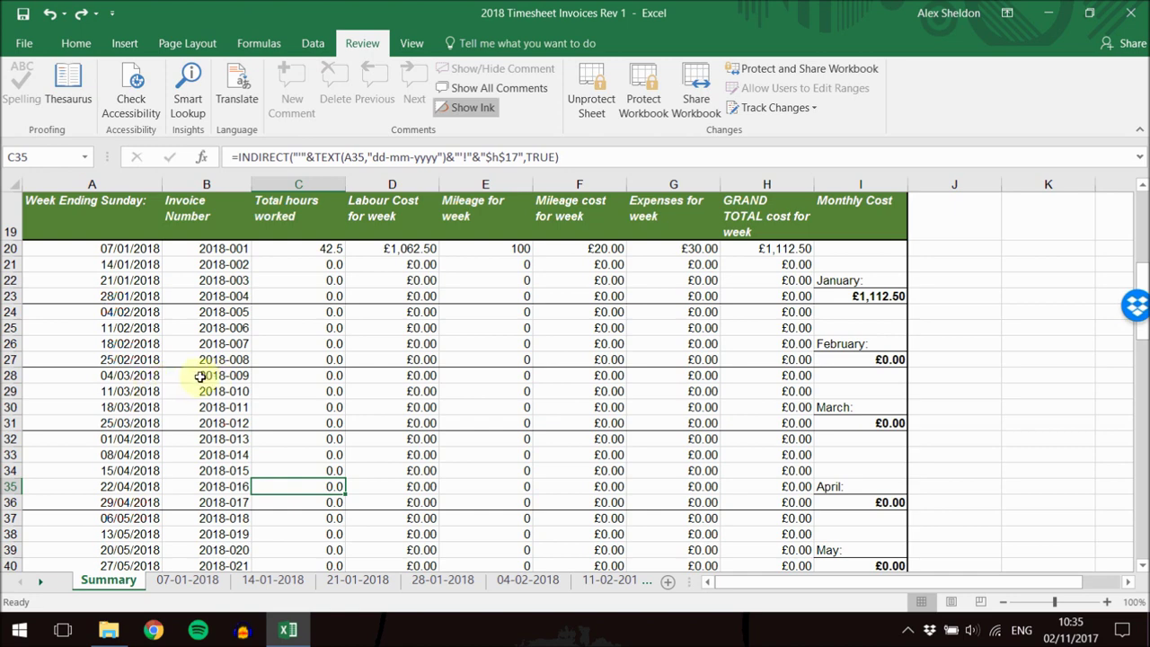
Clear the invoice numbers of the four March weeks in the Summary table and check the numbering before and after the gap.
left_click_drag(203, 375, 221, 423)
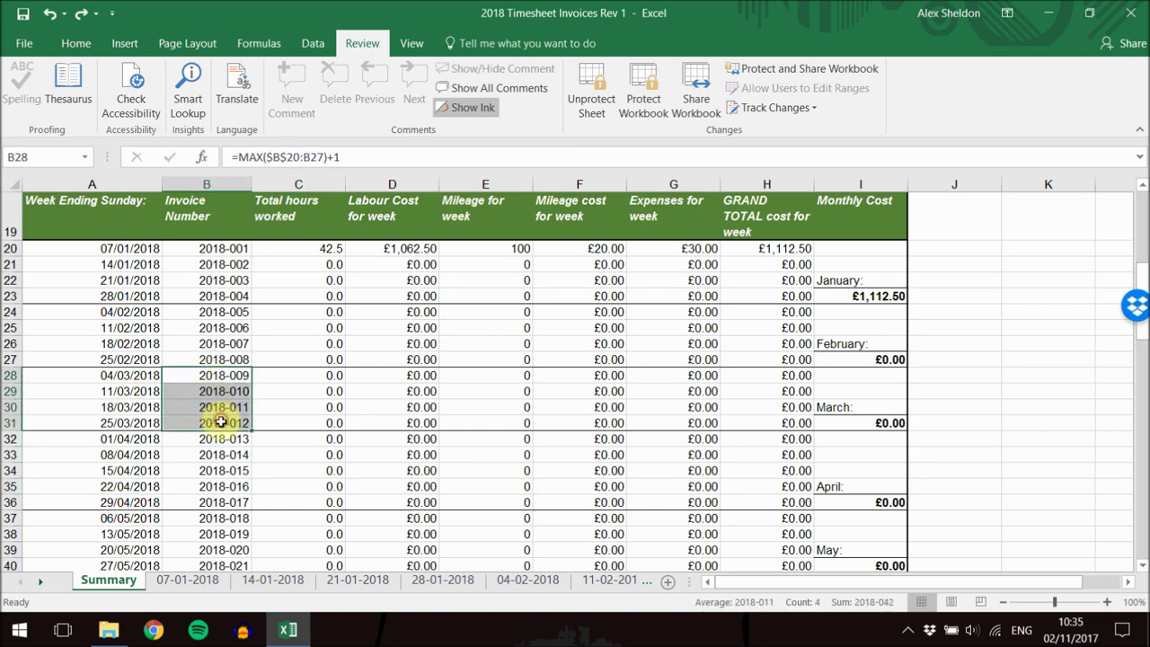
left_click(239, 380)
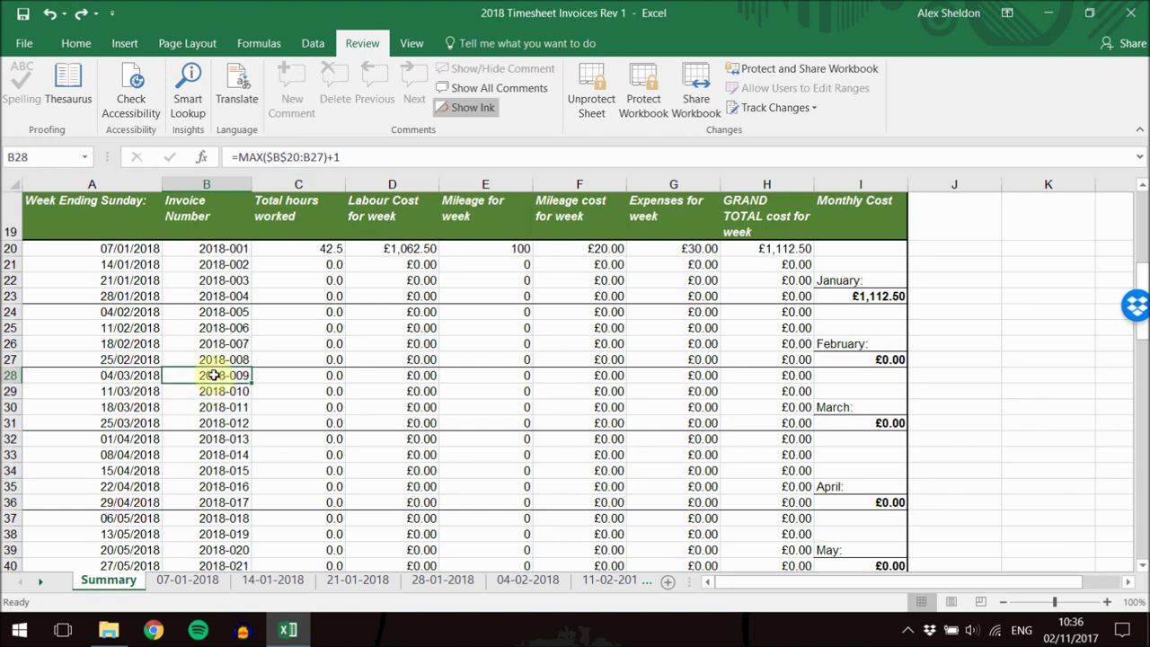
left_click_drag(214, 376, 174, 423)
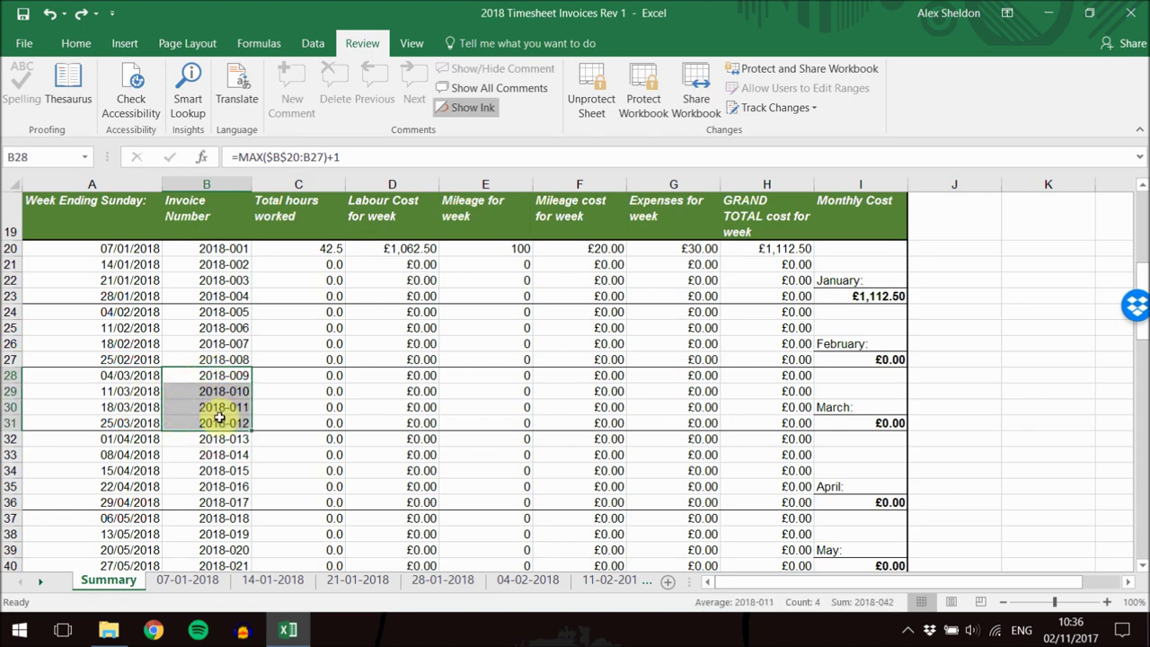
key("Delete")
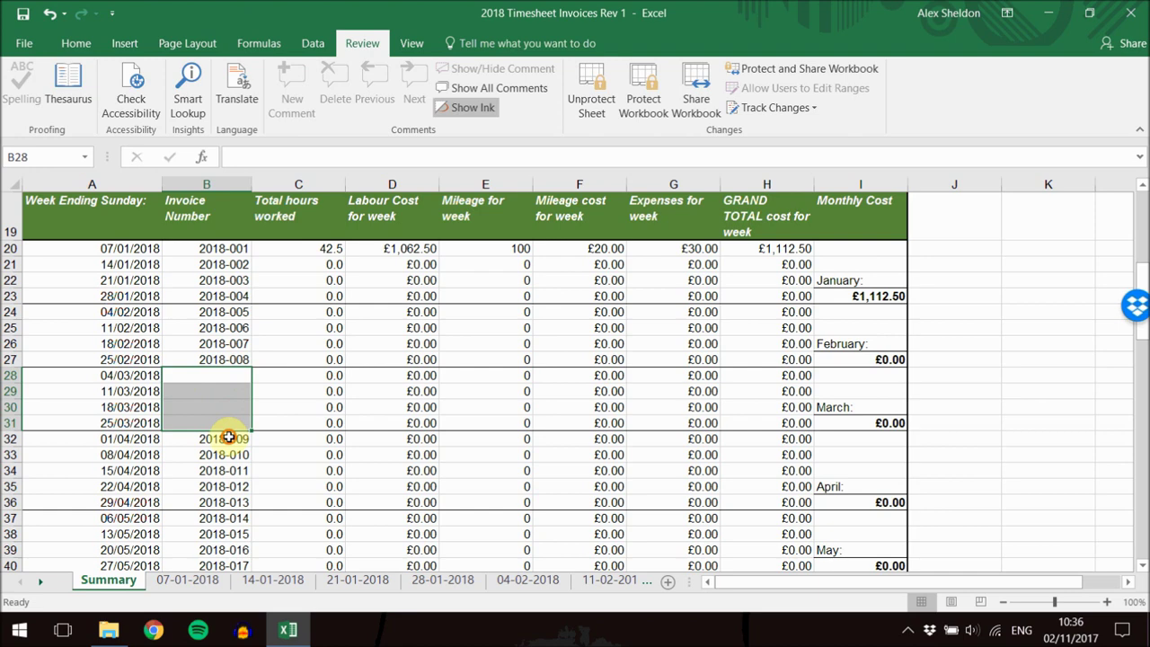
left_click(229, 438)
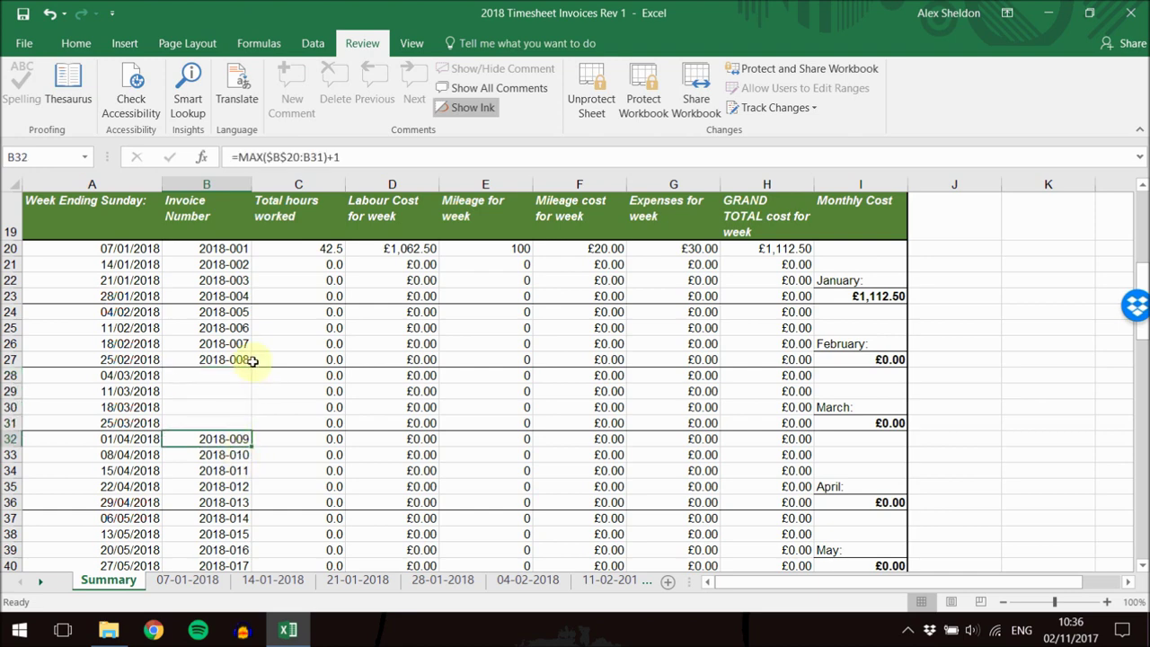
left_click(253, 360)
left_click(239, 438)
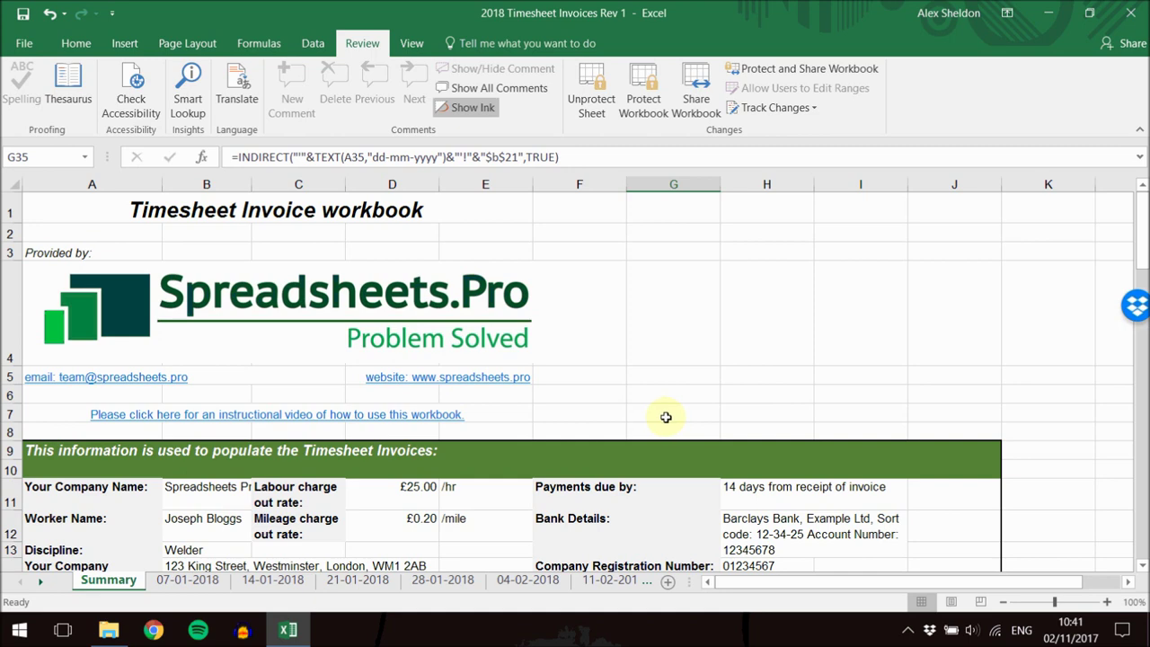
Review the labour charge out rate in the Summary sheet's information used to populate the invoices.
scroll(597, 442, "down", 1)
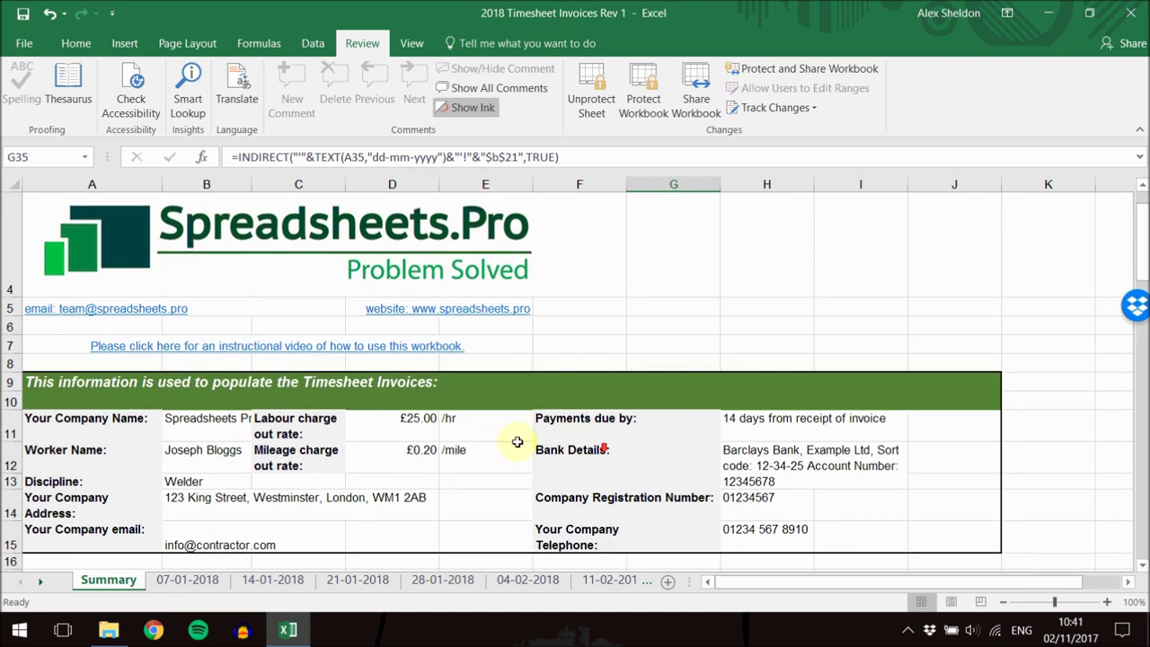
left_click(406, 421)
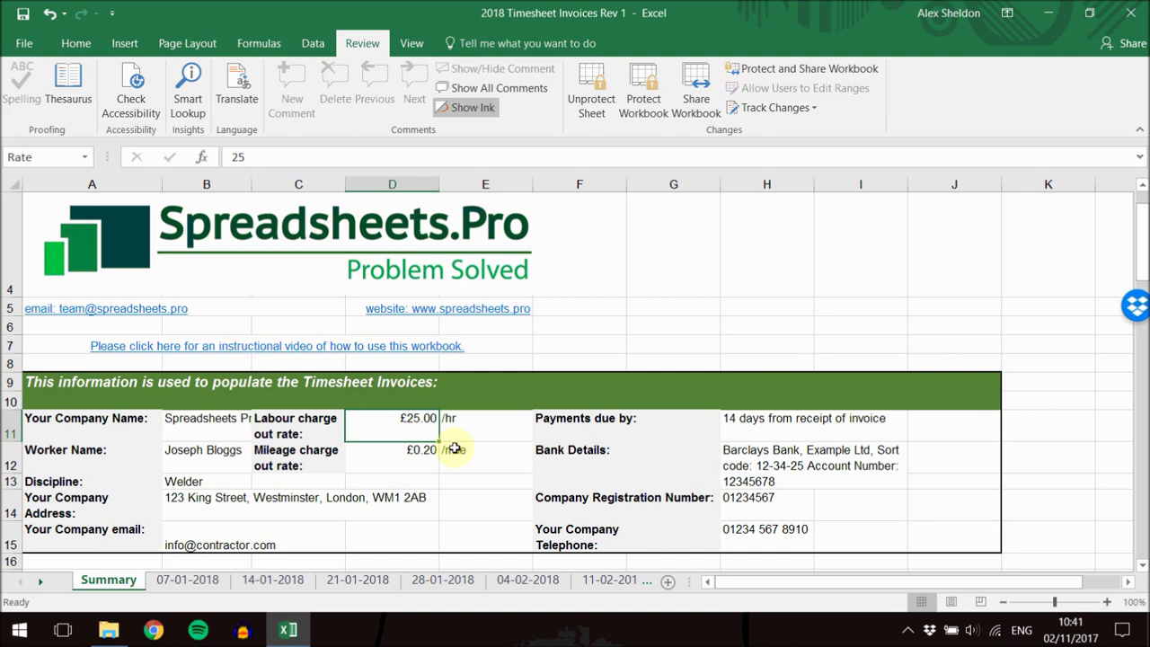
scroll(456, 449, "up", 1)
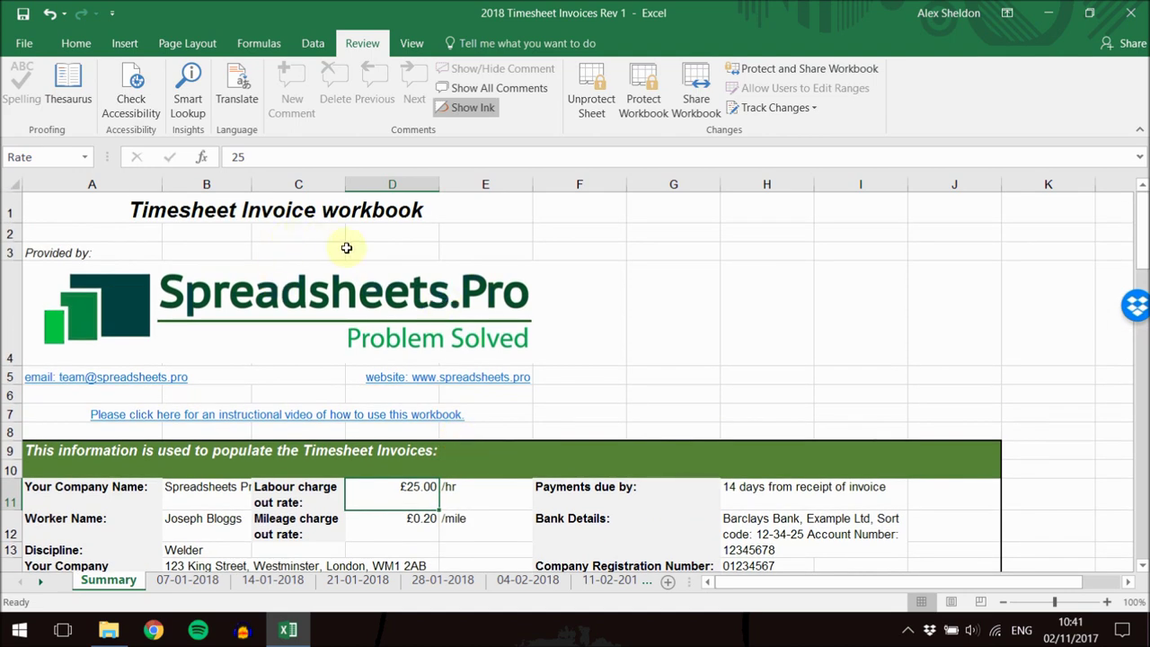